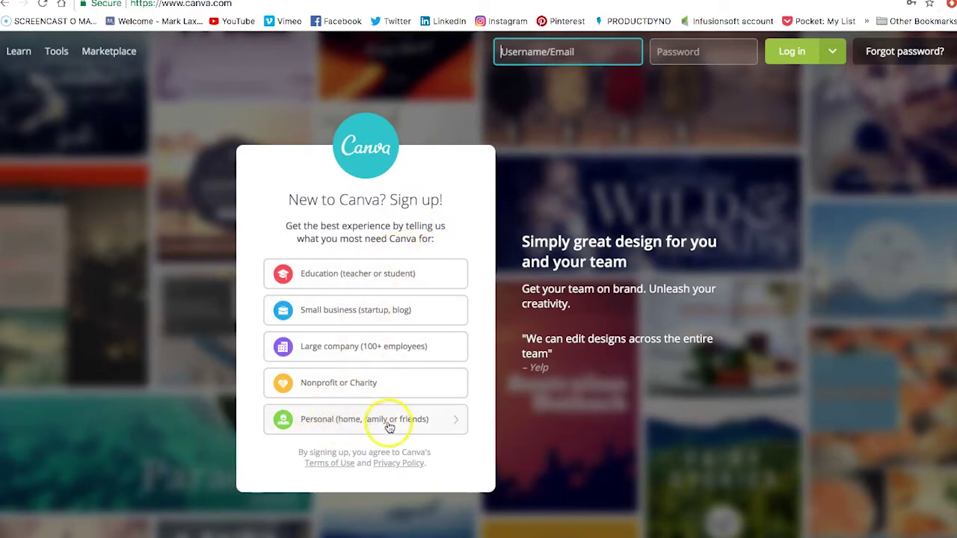
# - Choose the Personal account type and start signing up with an email address
pyautogui.click(371, 422)
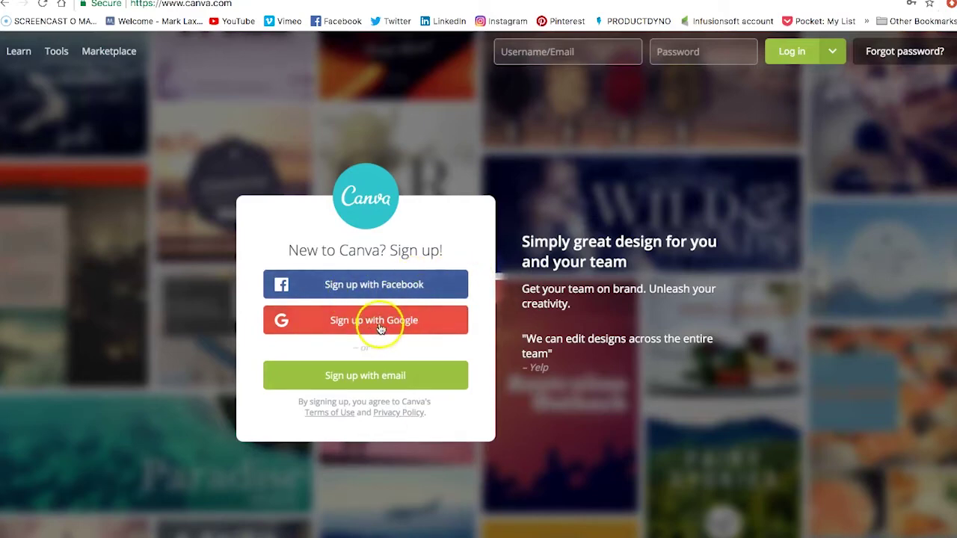
pyautogui.click(394, 381)
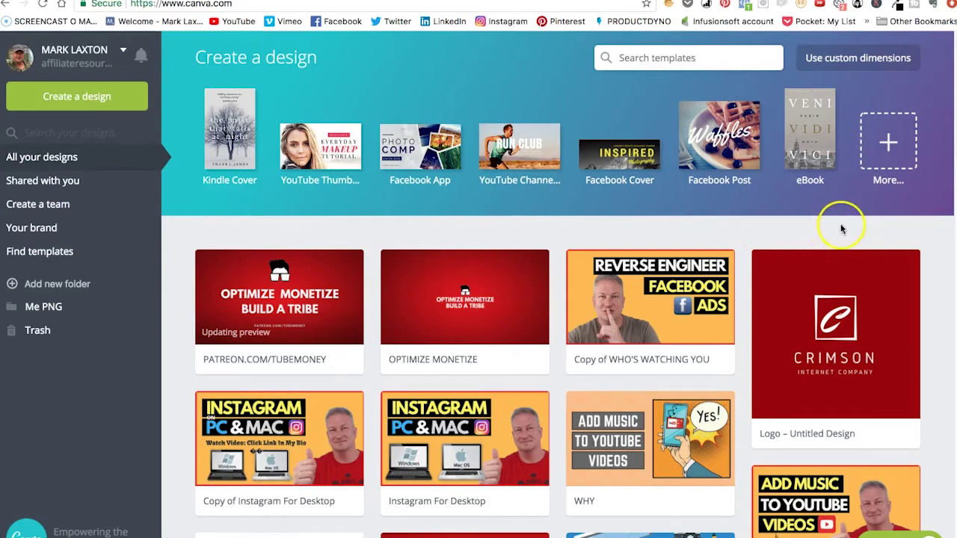
# - Create a new YouTube Channel Art design from the full list of design types
pyautogui.click(888, 144)
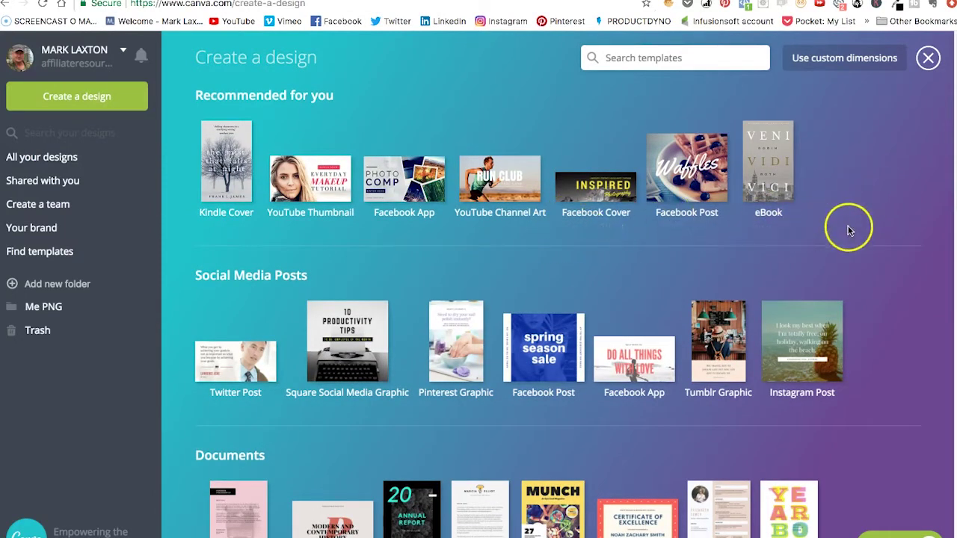
pyautogui.scroll(-4, 874, 236)
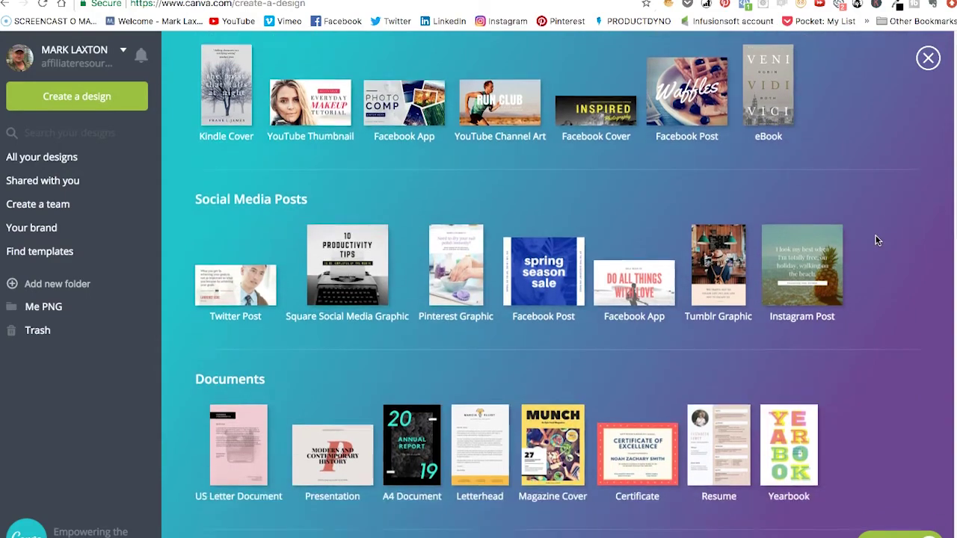
pyautogui.scroll(-3, 876, 240)
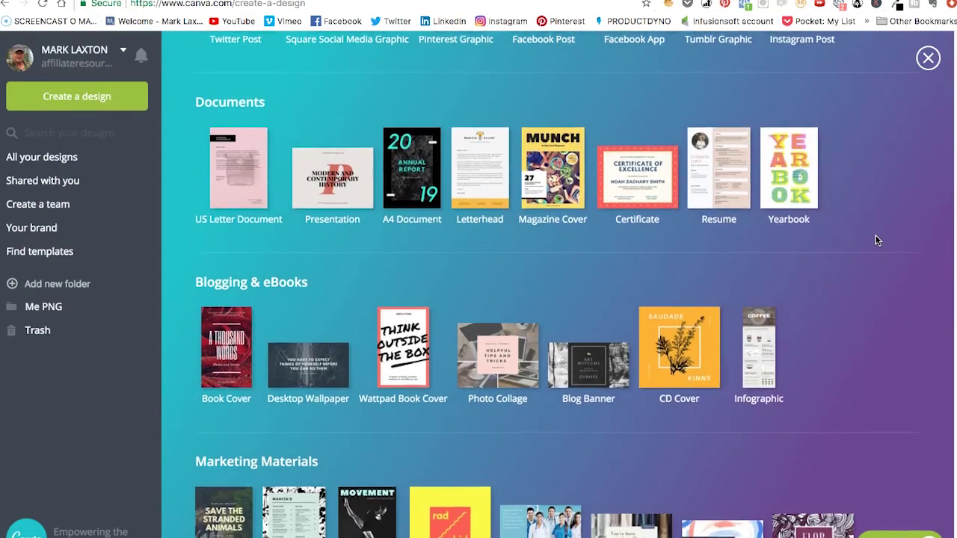
pyautogui.scroll(-6, 875, 240)
pyautogui.scroll(12, 876, 240)
pyautogui.scroll(1, 876, 240)
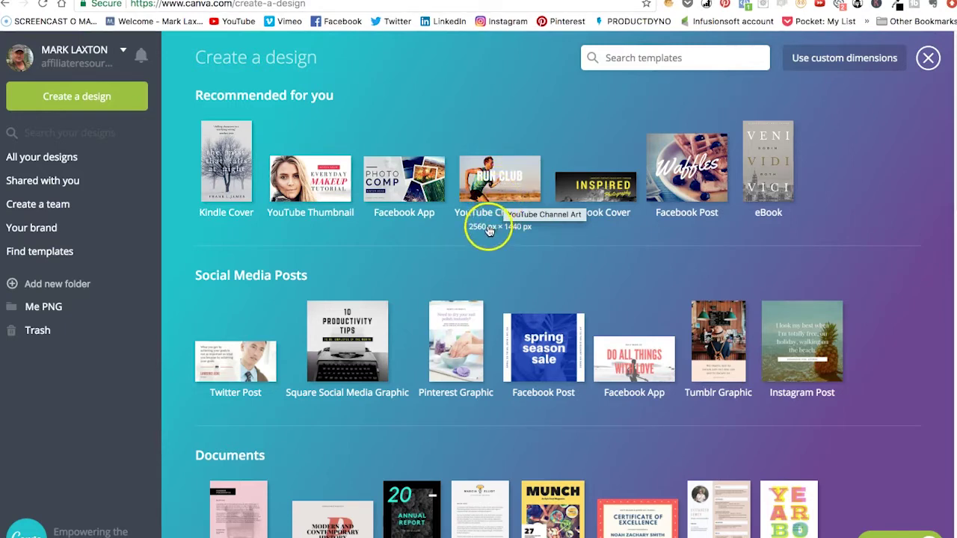
pyautogui.click(491, 201)
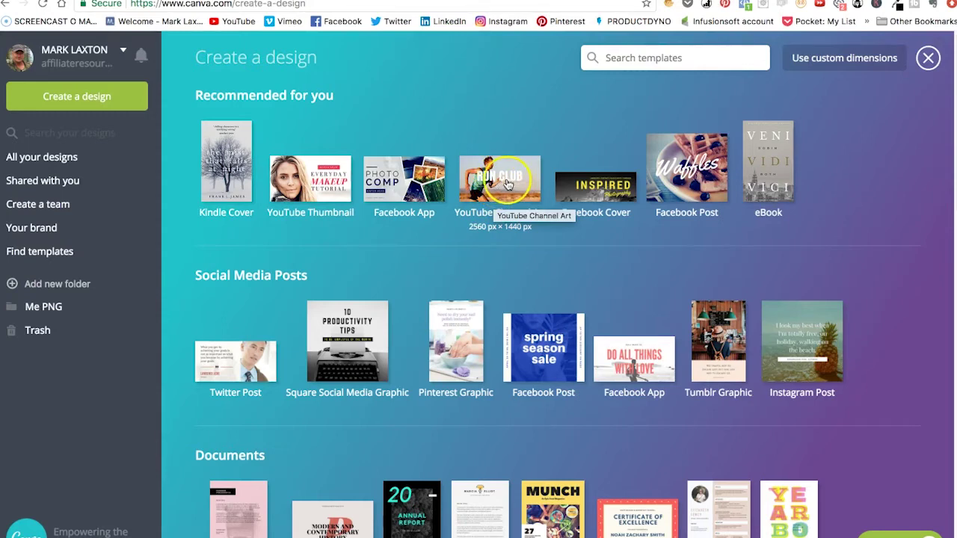
pyautogui.click(518, 192)
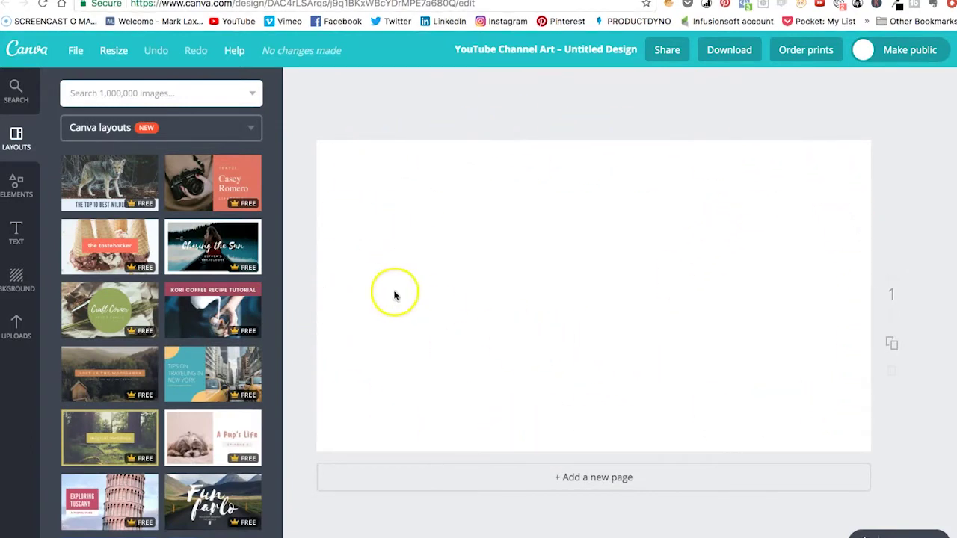
# - Apply the free "Food Stop" layout to the blank channel art page
pyautogui.scroll(-3, 147, 251)
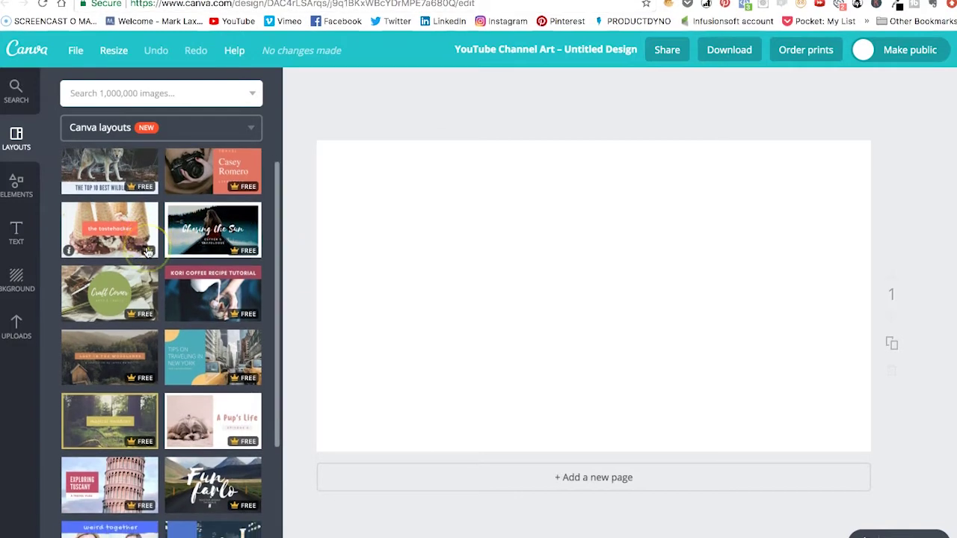
pyautogui.scroll(-5, 202, 254)
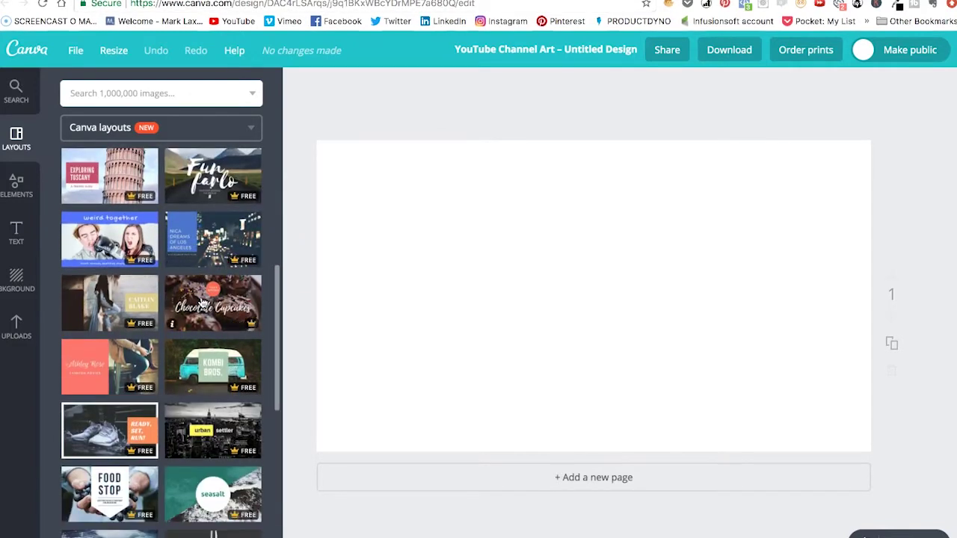
pyautogui.scroll(-2, 204, 314)
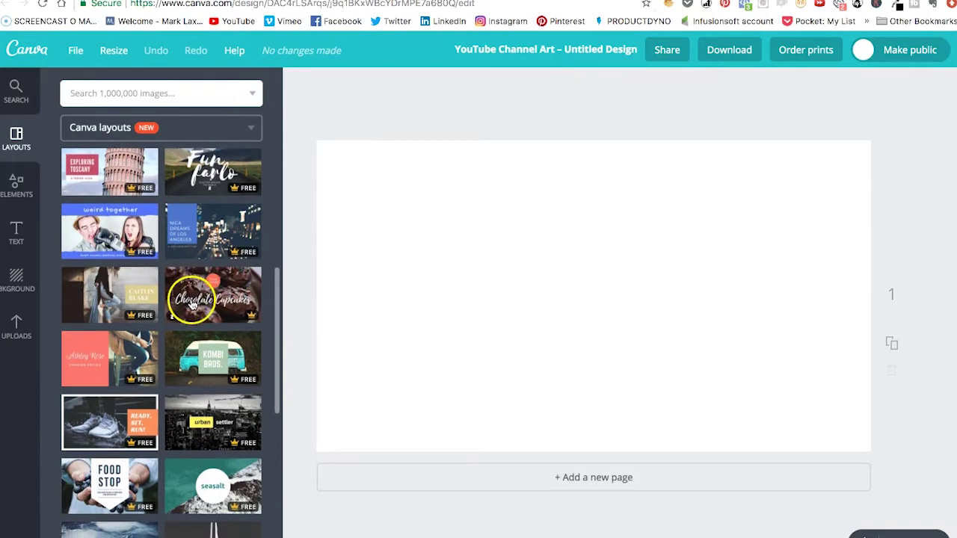
pyautogui.scroll(-3, 205, 321)
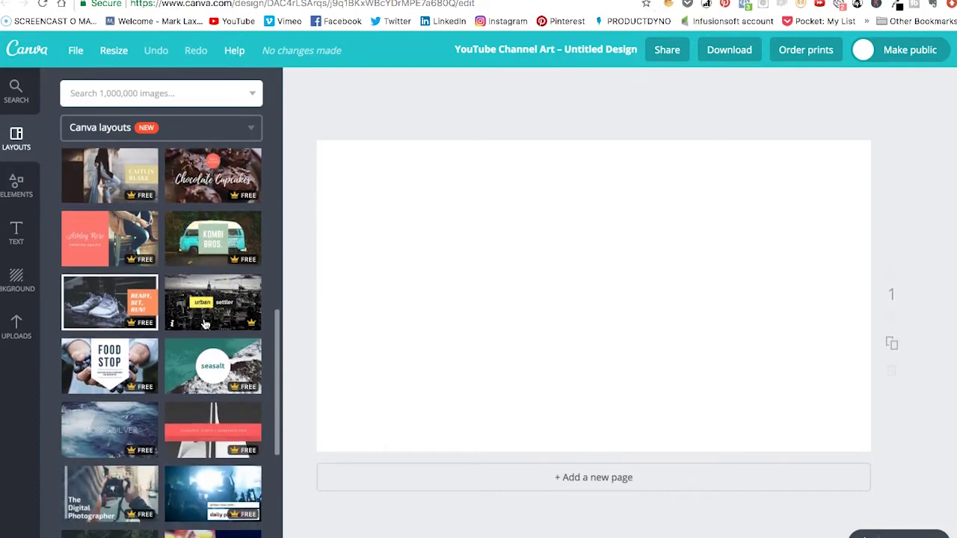
pyautogui.scroll(-1, 205, 323)
pyautogui.click(127, 310)
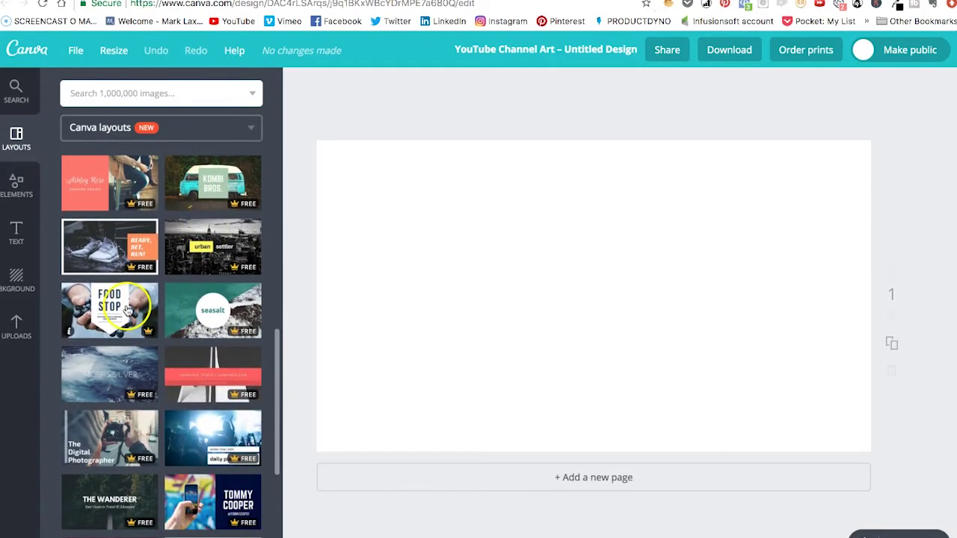
pyautogui.click(127, 310)
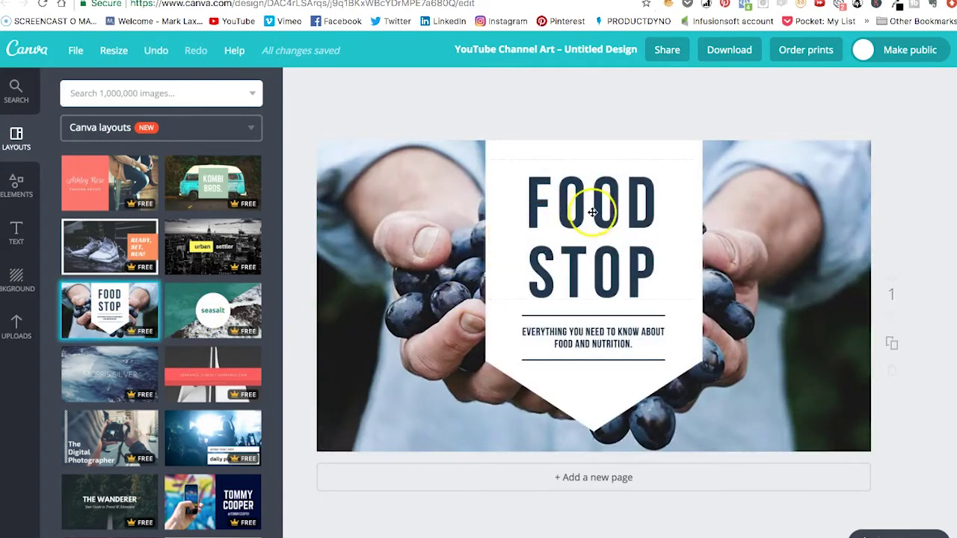
# - Replace the word FOOD in the banner's heading with TEST
pyautogui.click(560, 211)
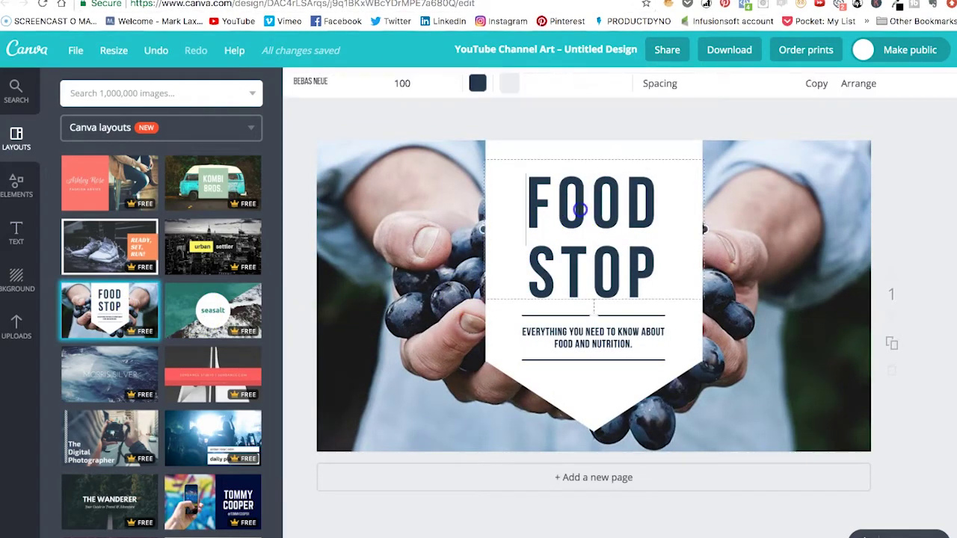
pyautogui.moveTo(658, 202); pyautogui.dragTo(532, 202)
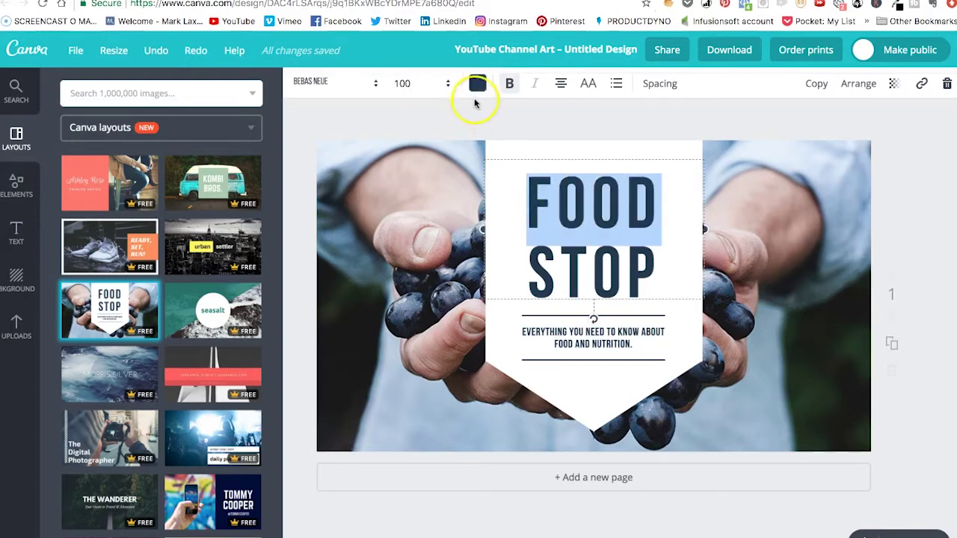
pyautogui.click(420, 86)
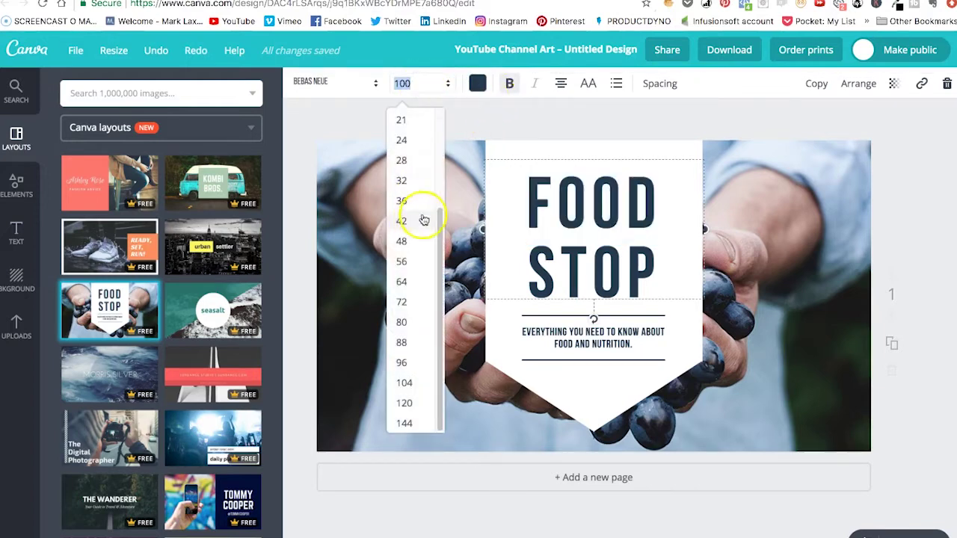
pyautogui.click(618, 117)
pyautogui.moveTo(657, 207); pyautogui.dragTo(535, 211)
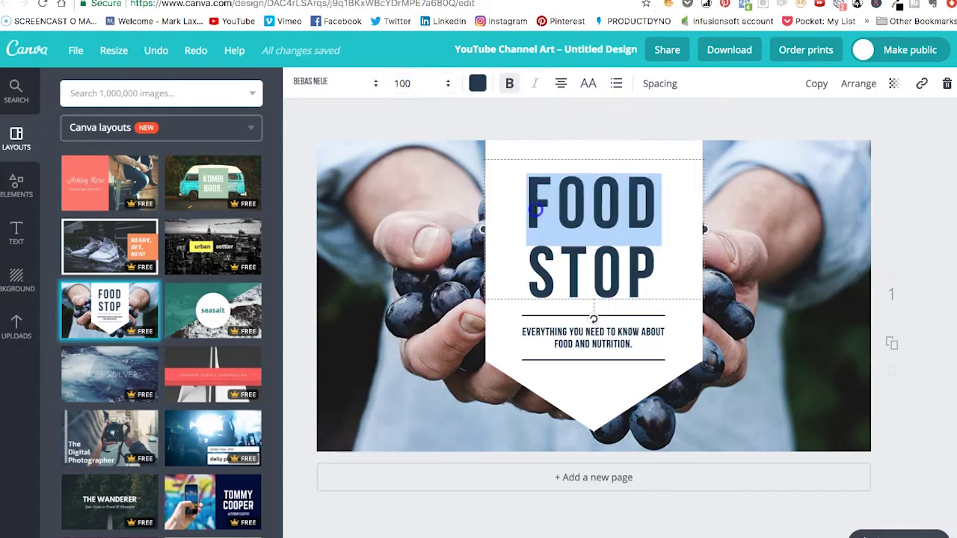
pyautogui.write('TEST')
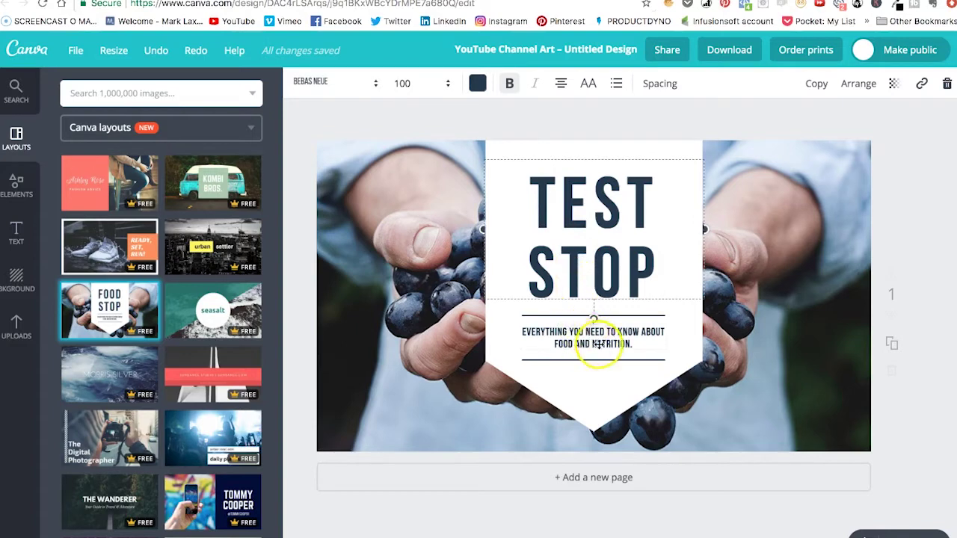
# - Search the image library for CITY and replace the banner's background photo with the pink-sky city skyline
pyautogui.click(785, 213)
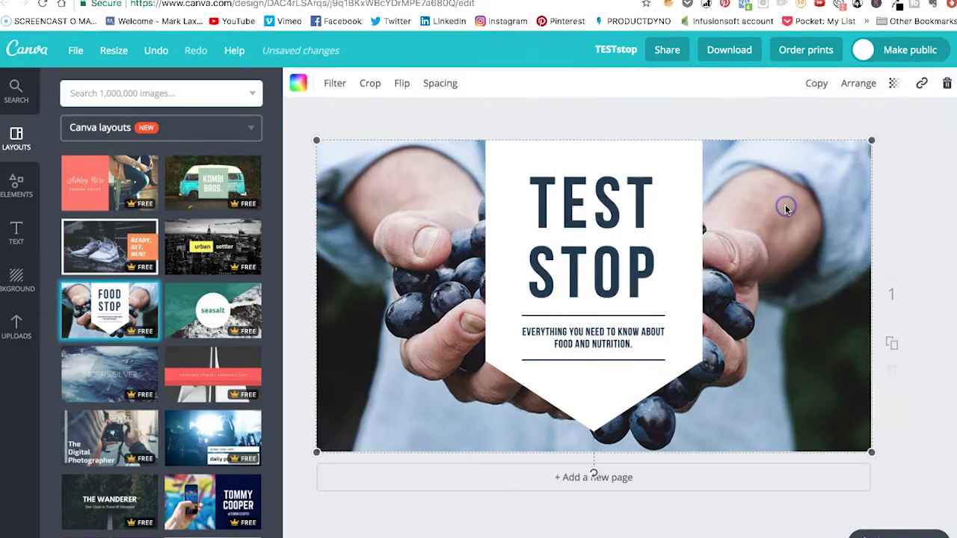
pyautogui.click(174, 93)
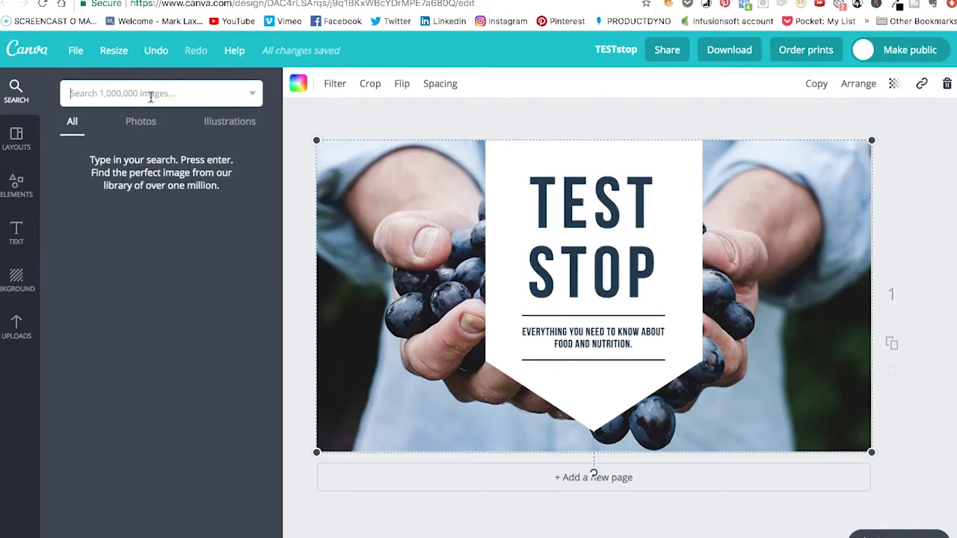
pyautogui.write('CITY')
pyautogui.press('Return')
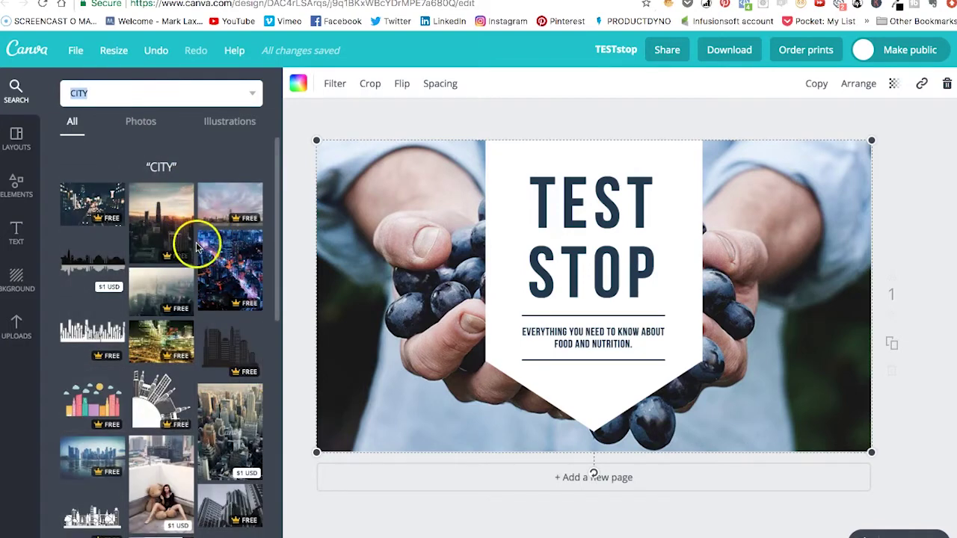
pyautogui.moveTo(219, 199); pyautogui.dragTo(421, 284)
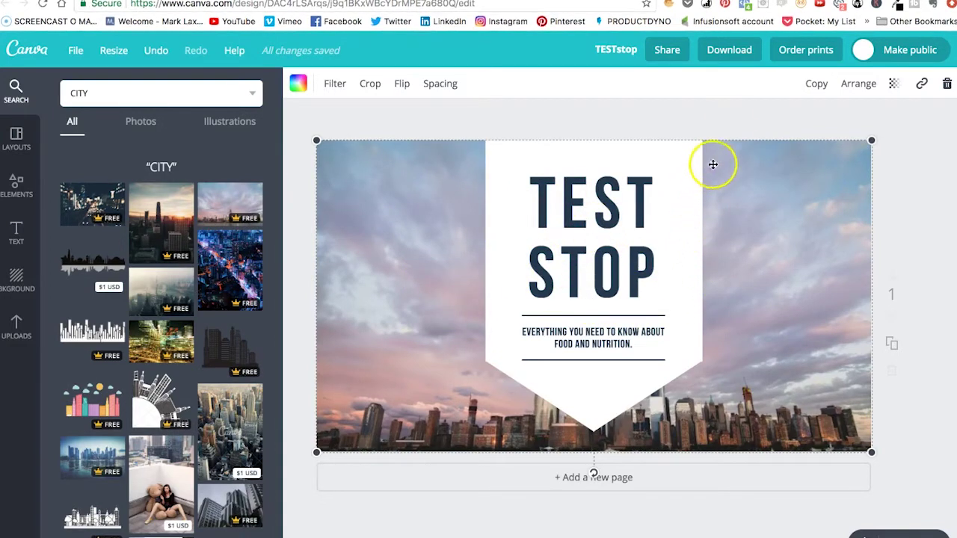
# - Choose JPG as the file type for downloading the banner, then leave the download options and deselect the background
pyautogui.click(727, 52)
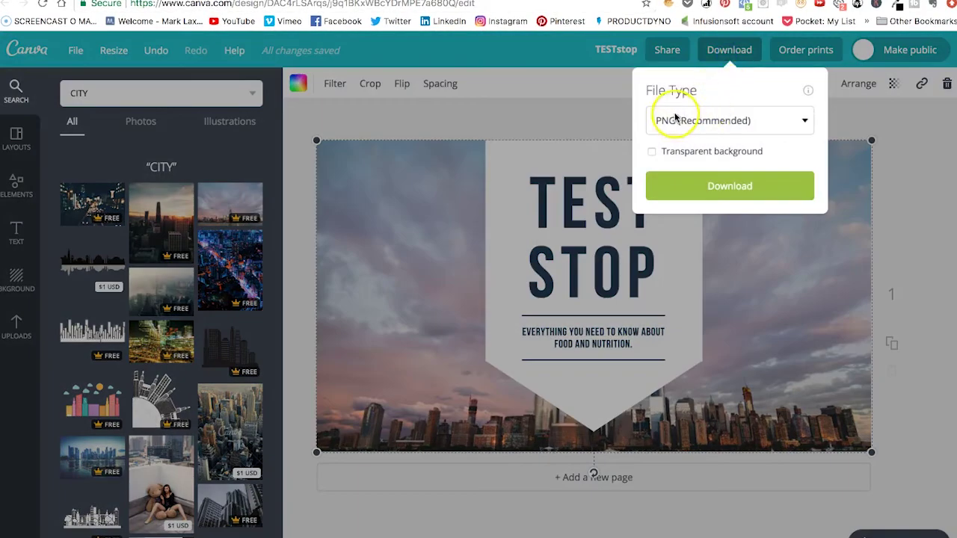
pyautogui.click(671, 121)
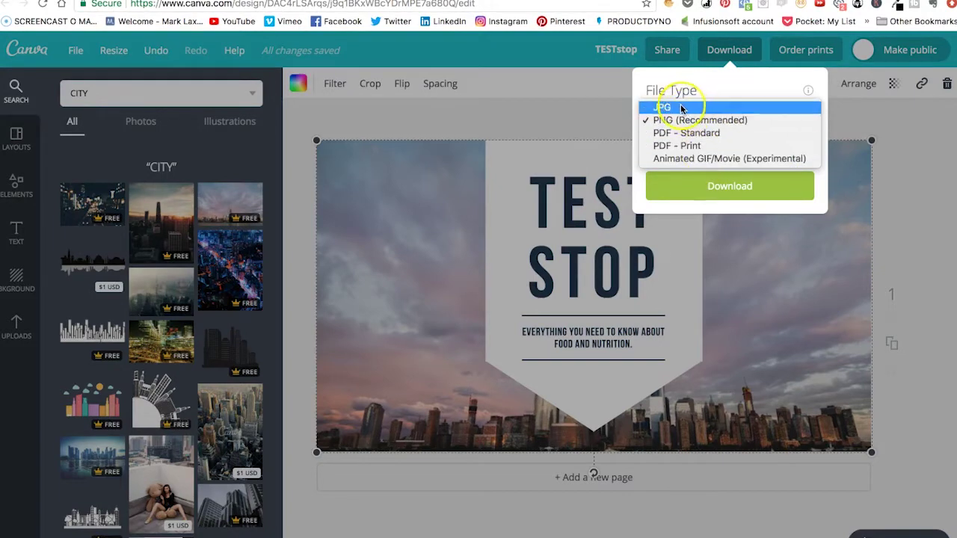
pyautogui.click(682, 109)
pyautogui.click(726, 167)
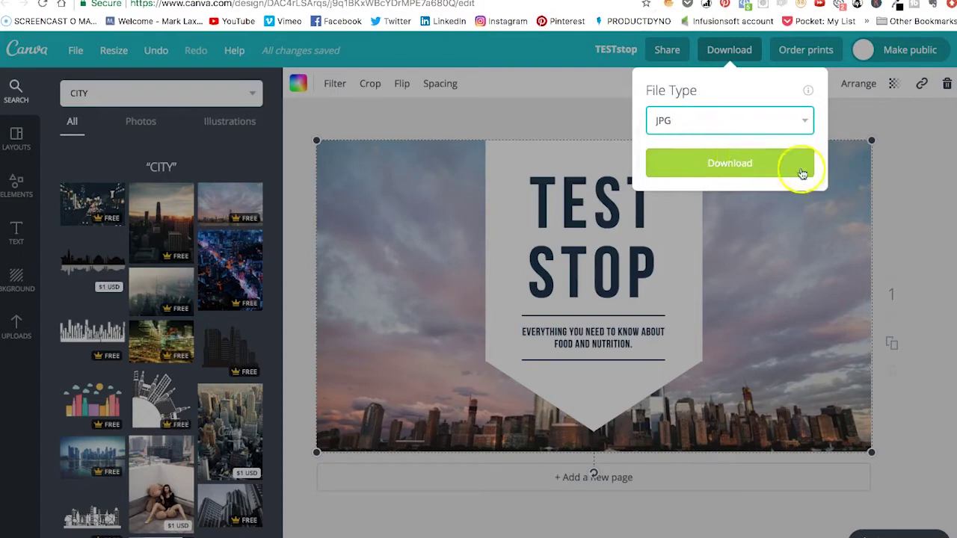
pyautogui.click(917, 208)
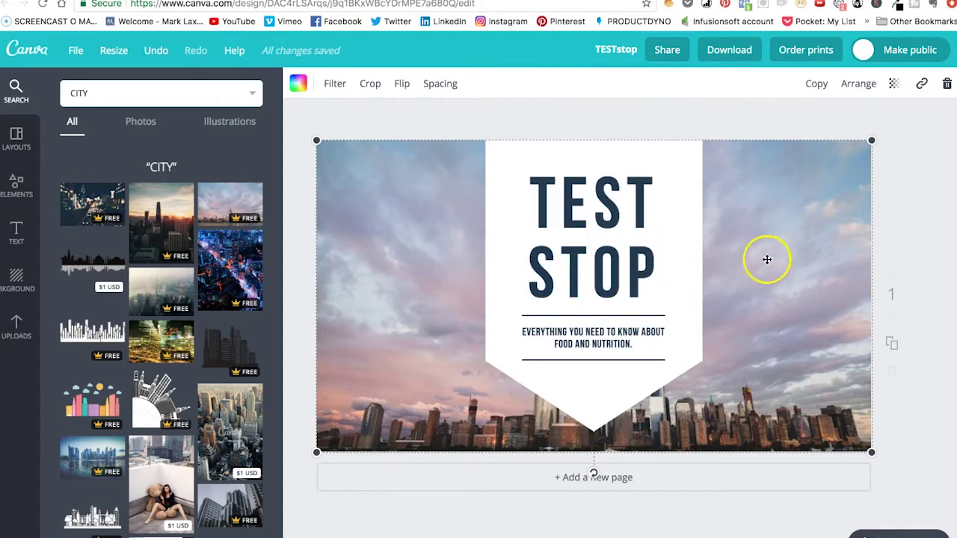
pyautogui.click(919, 258)
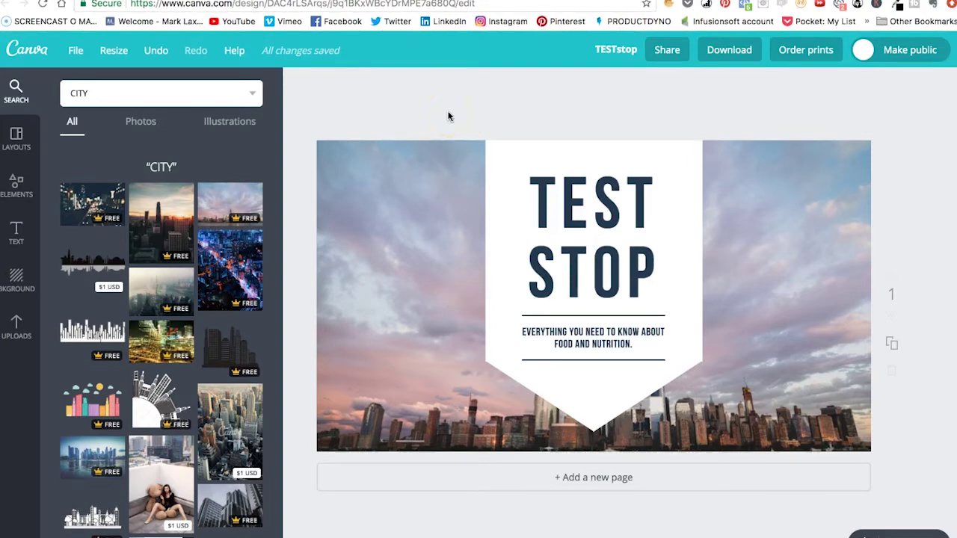
pyautogui.click(457, 208)
# - Upload template_youtube_channel_art.png from the Desktop to the uploaded images
pyautogui.click(16, 329)
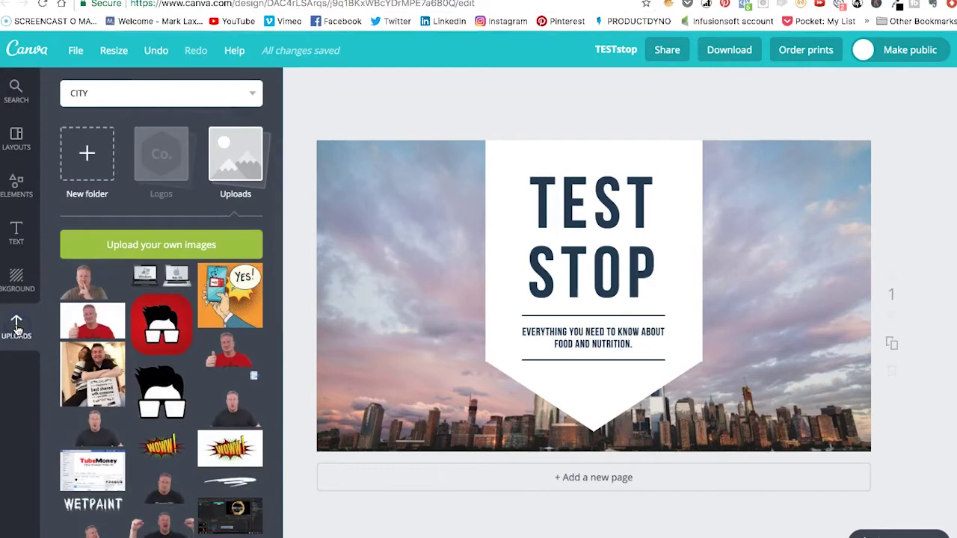
pyautogui.click(152, 247)
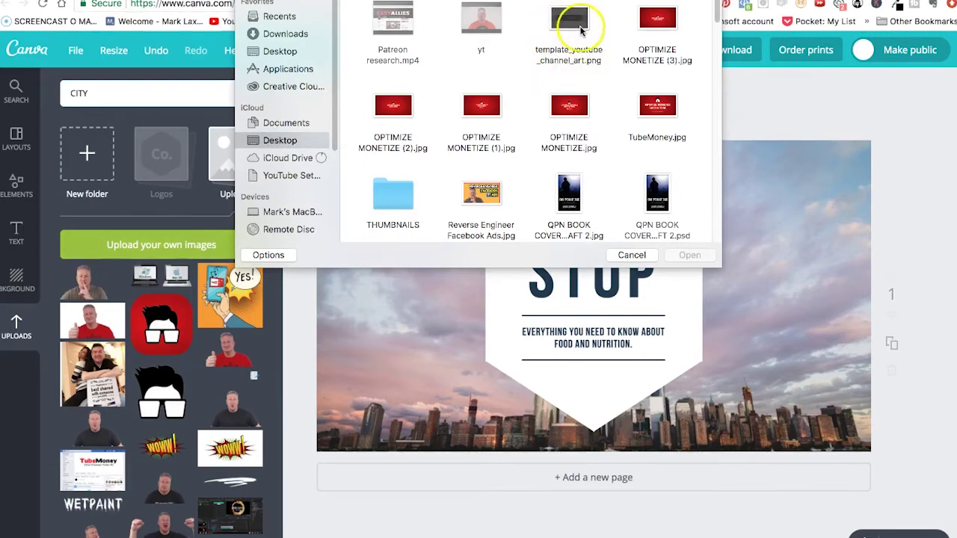
pyautogui.click(576, 28)
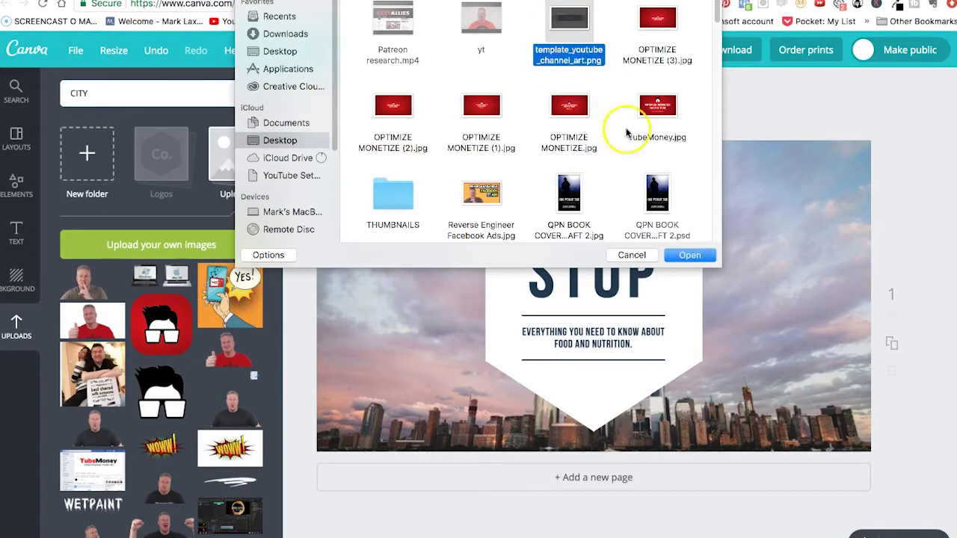
pyautogui.click(686, 255)
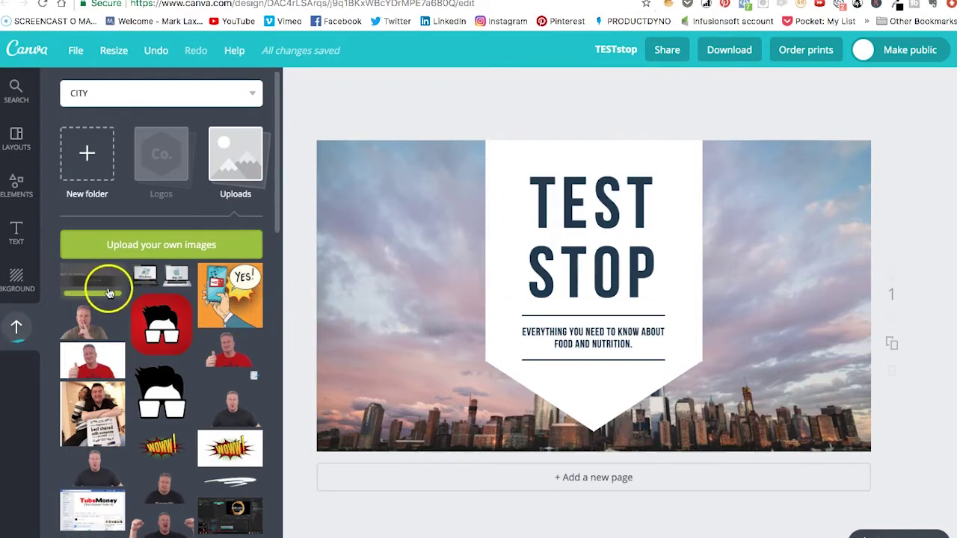
# - Swap the finished banner page for a new blank page and add the uploaded channel art template to it
pyautogui.click(626, 478)
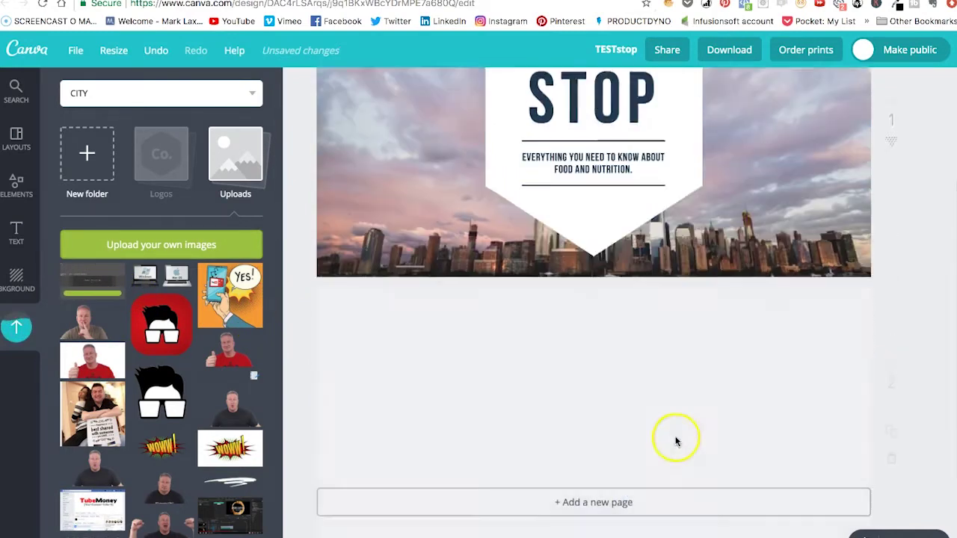
pyautogui.scroll(4, 767, 336)
pyautogui.click(895, 358)
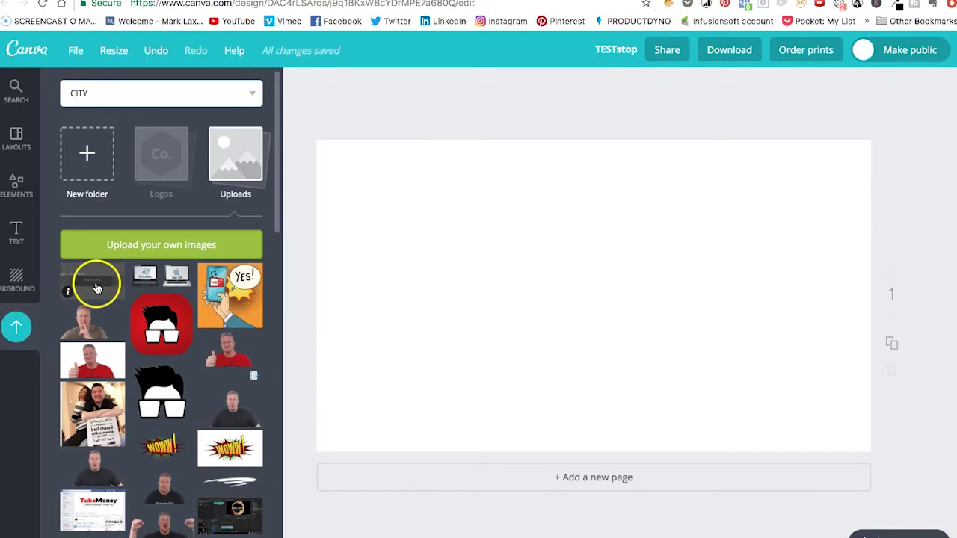
pyautogui.click(95, 287)
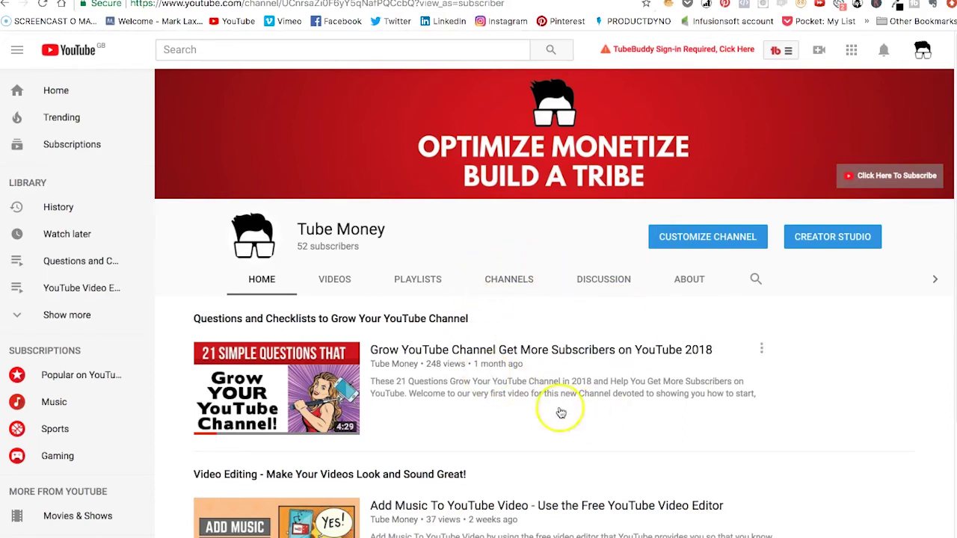
pyautogui.click(866, 170)
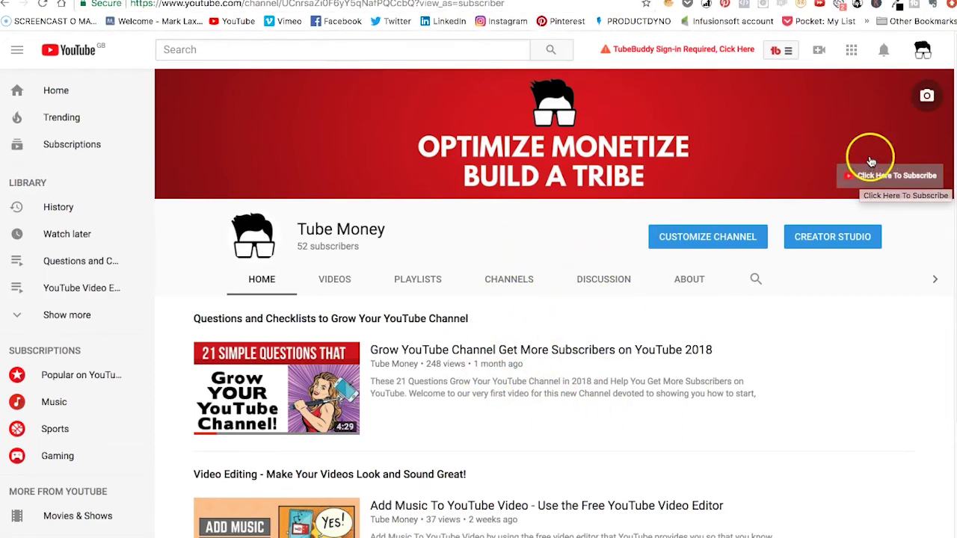
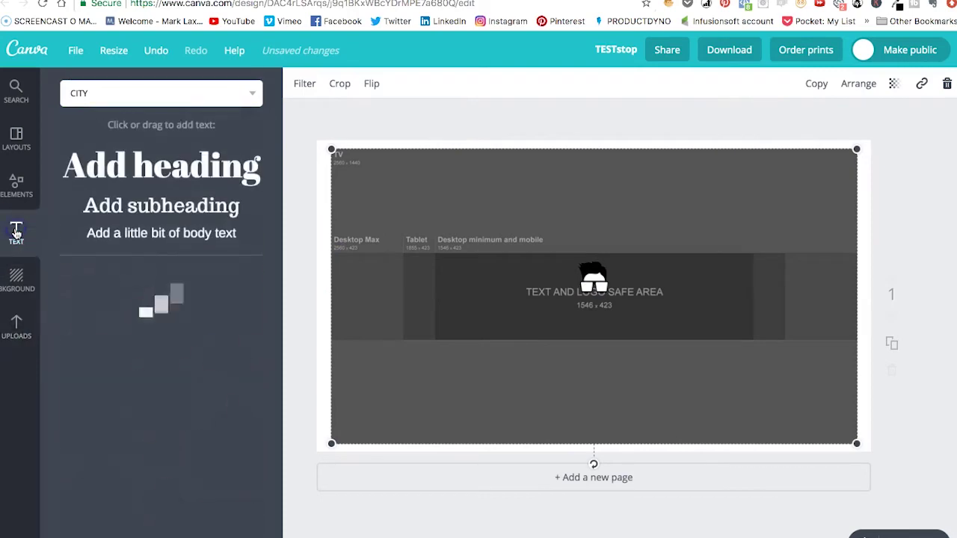
# - Add a heading text box over the template's safe area and colour its text white
pyautogui.click(162, 172)
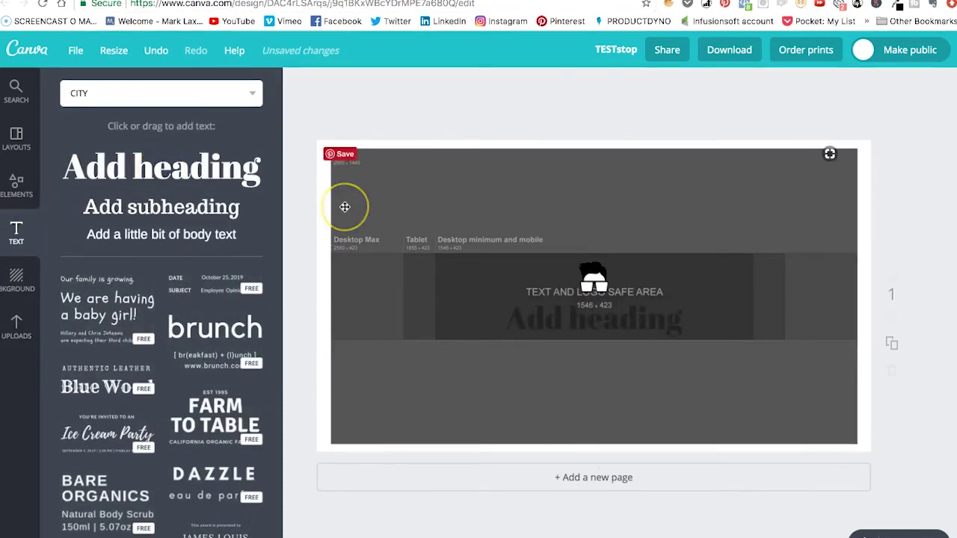
pyautogui.click(625, 328)
pyautogui.click(673, 320)
pyautogui.moveTo(678, 320); pyautogui.dragTo(518, 326)
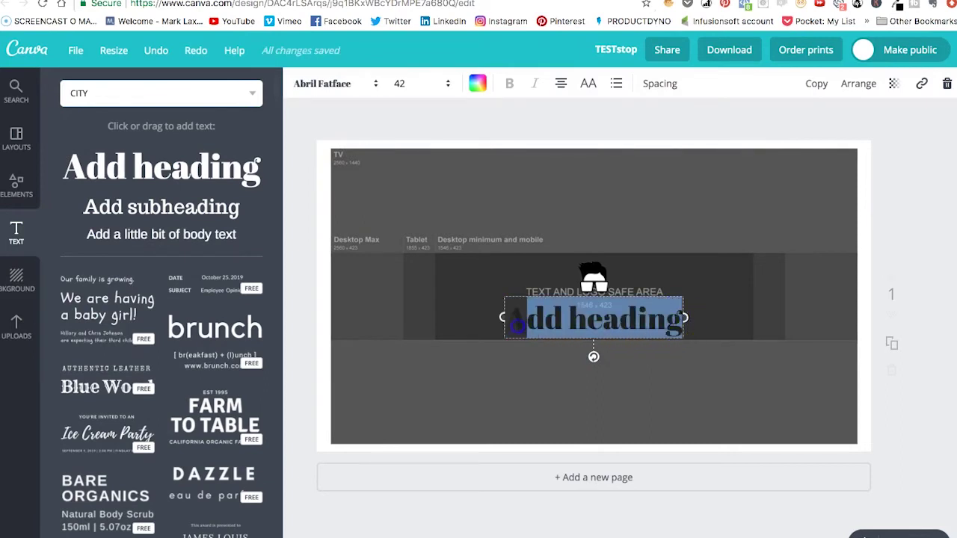
pyautogui.click(477, 84)
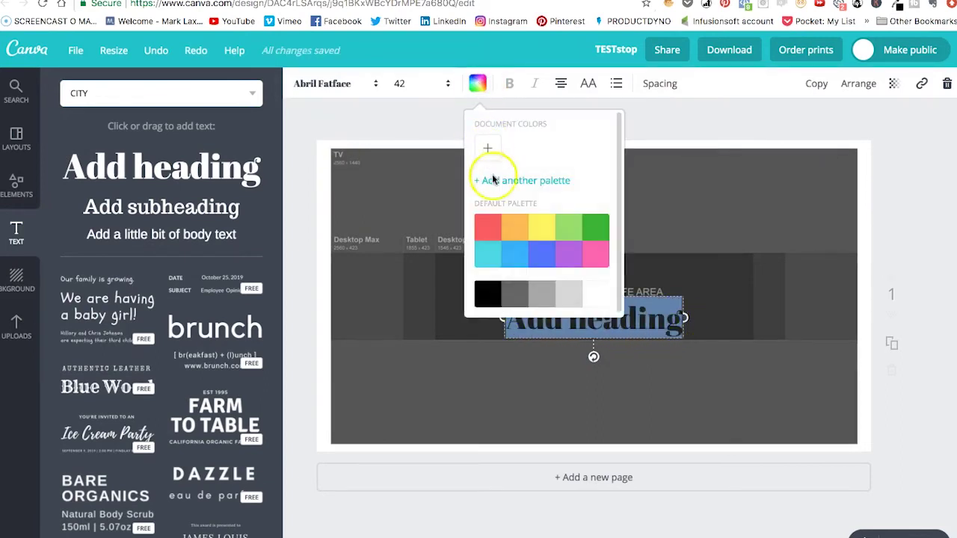
pyautogui.click(594, 290)
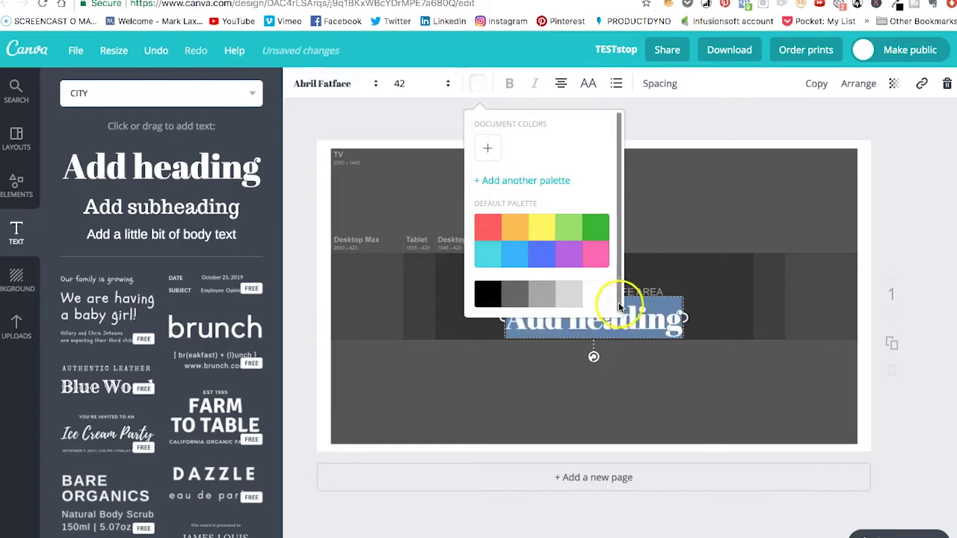
# - Change the heading's font to League Spartan
pyautogui.click(331, 84)
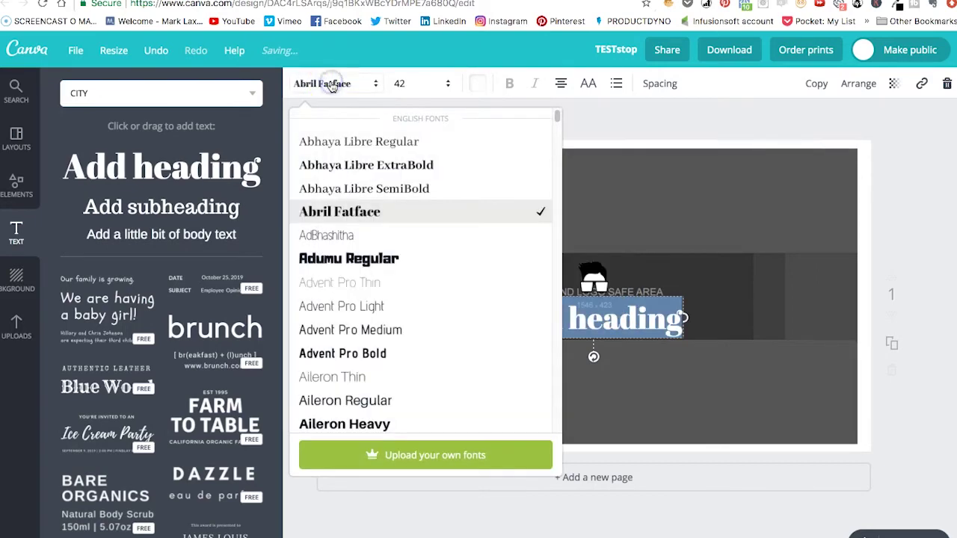
pyautogui.scroll(-3, 417, 266)
pyautogui.scroll(-6, 418, 268)
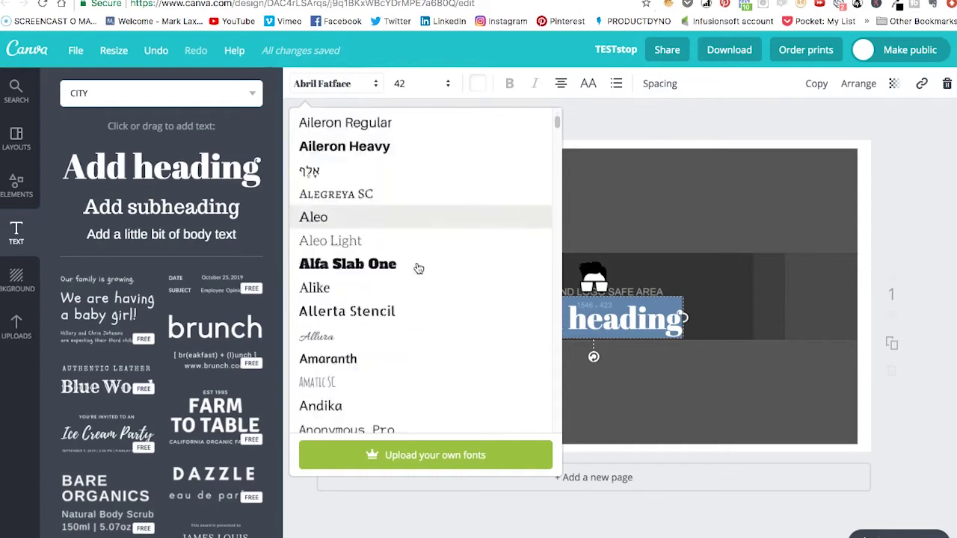
pyautogui.scroll(-15, 419, 268)
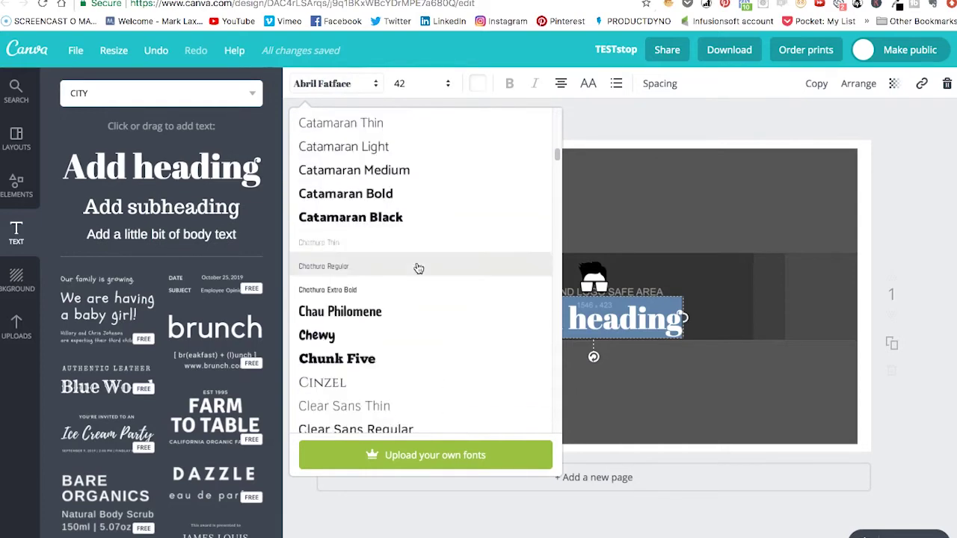
pyautogui.scroll(-15, 419, 267)
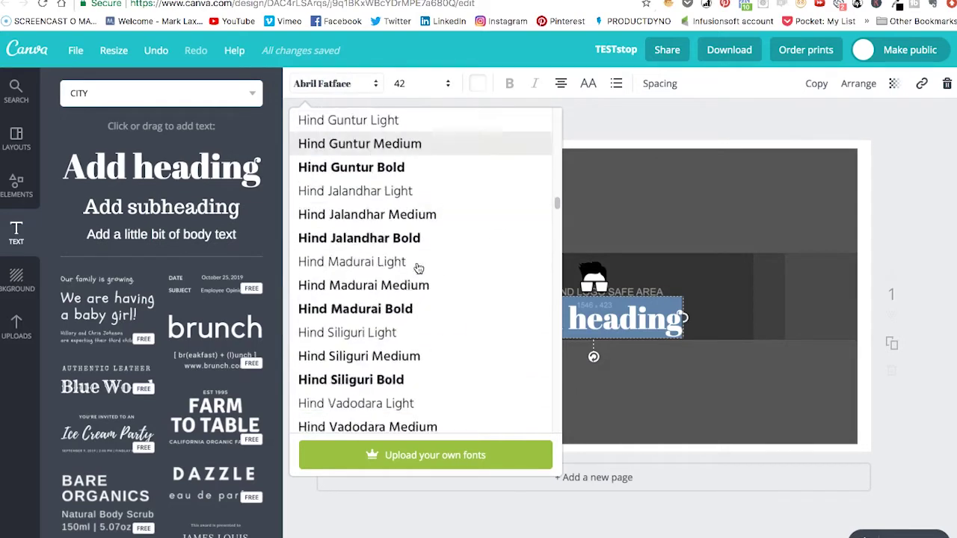
pyautogui.scroll(-2, 419, 267)
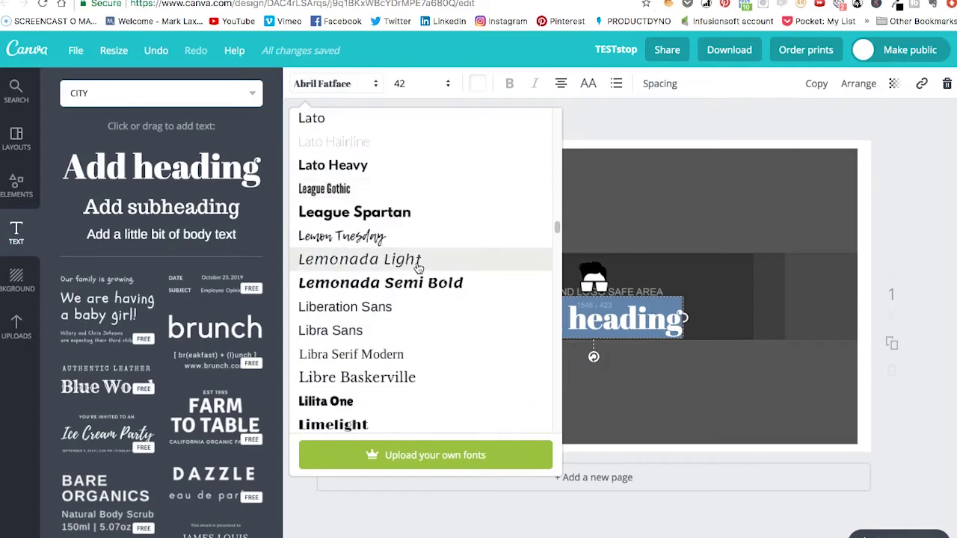
pyautogui.click(406, 209)
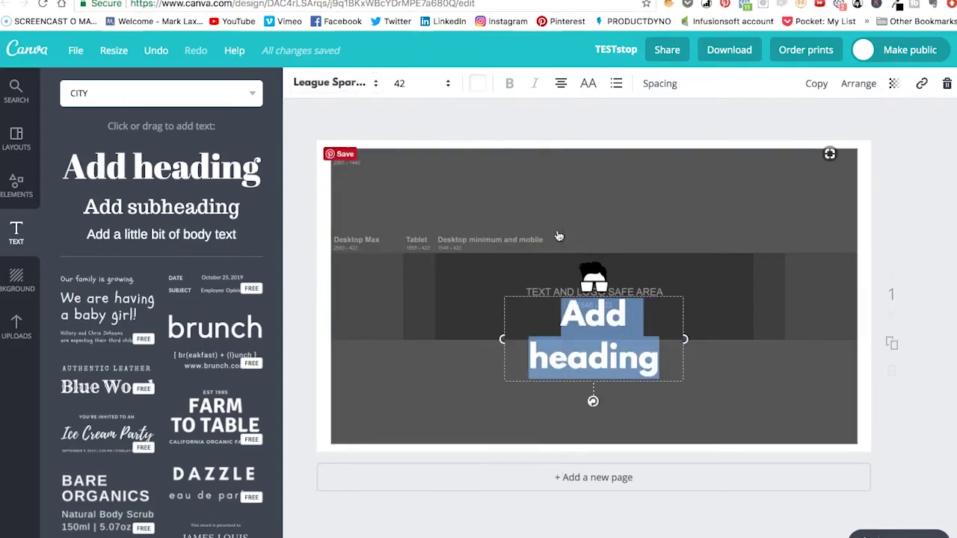
# - Replace the heading text with OPTIMIZE MONETIZE and set its font size to 28
pyautogui.write('OPTIZE')
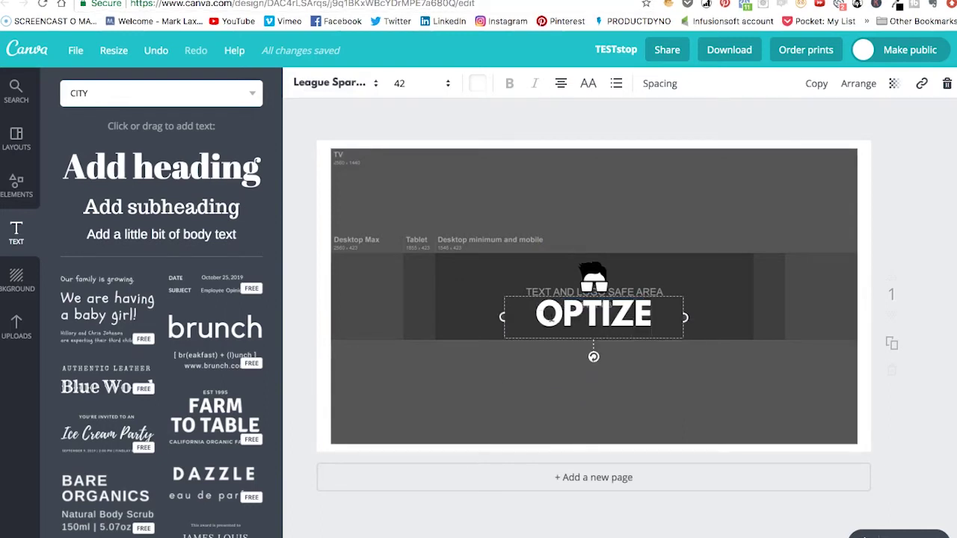
pyautogui.press('BackSpace')
pyautogui.press('BackSpace')
pyautogui.write('MIZE')
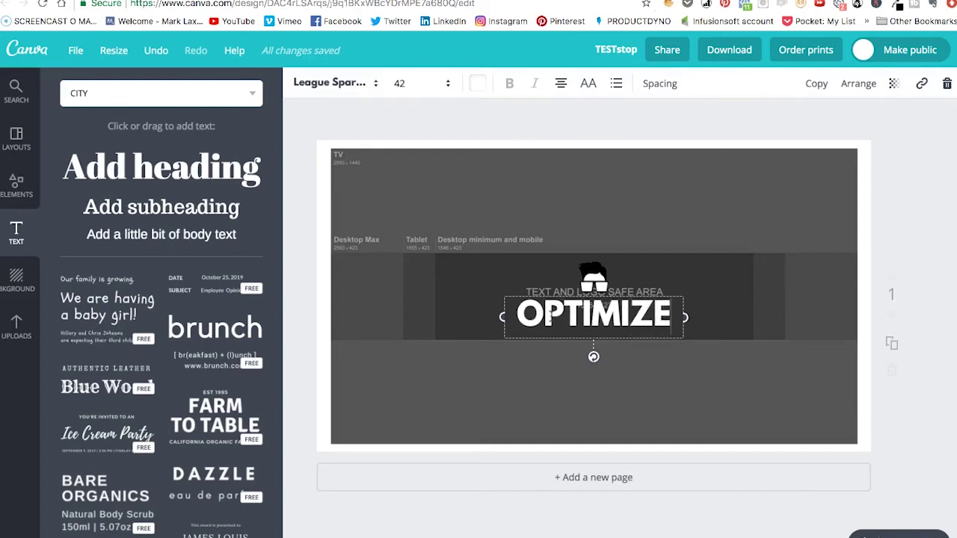
pyautogui.write(' MONETIZE')
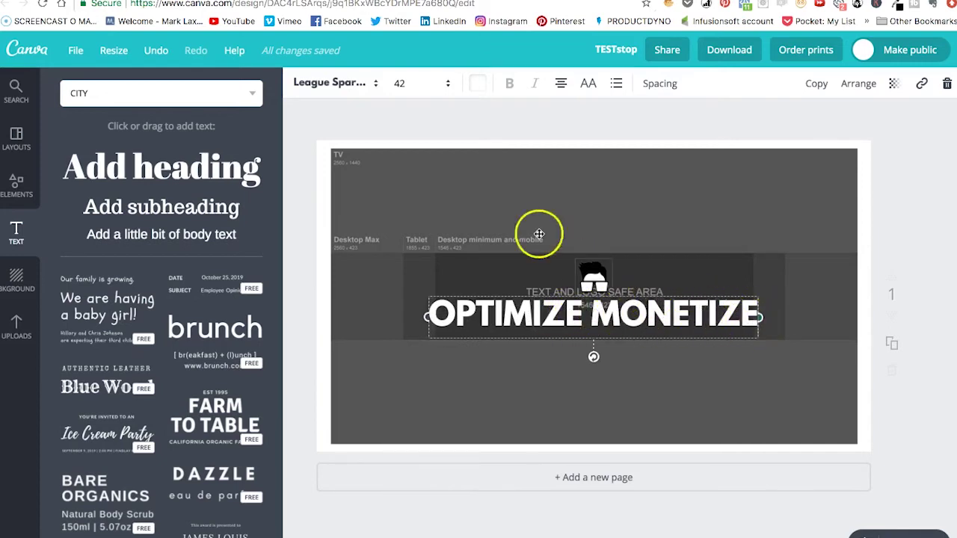
pyautogui.click(409, 87)
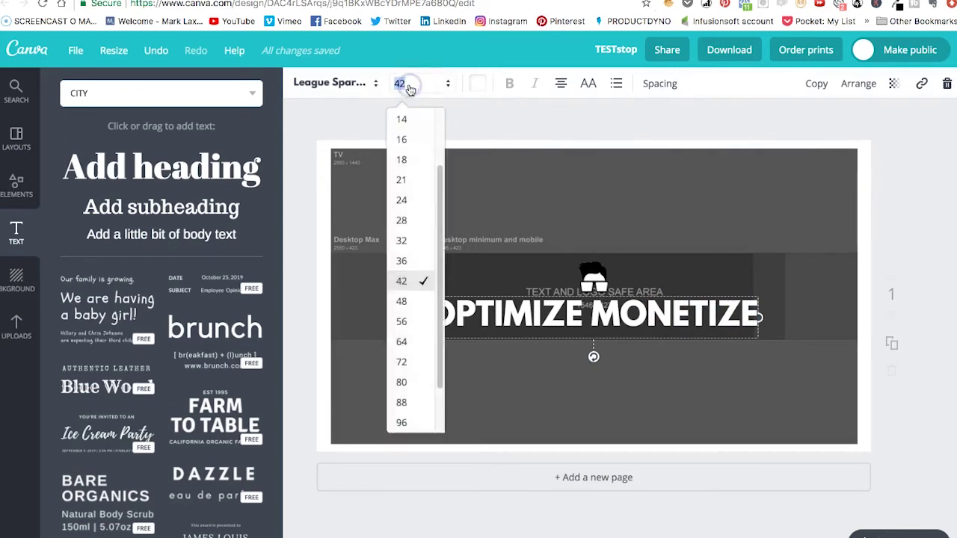
pyautogui.click(415, 224)
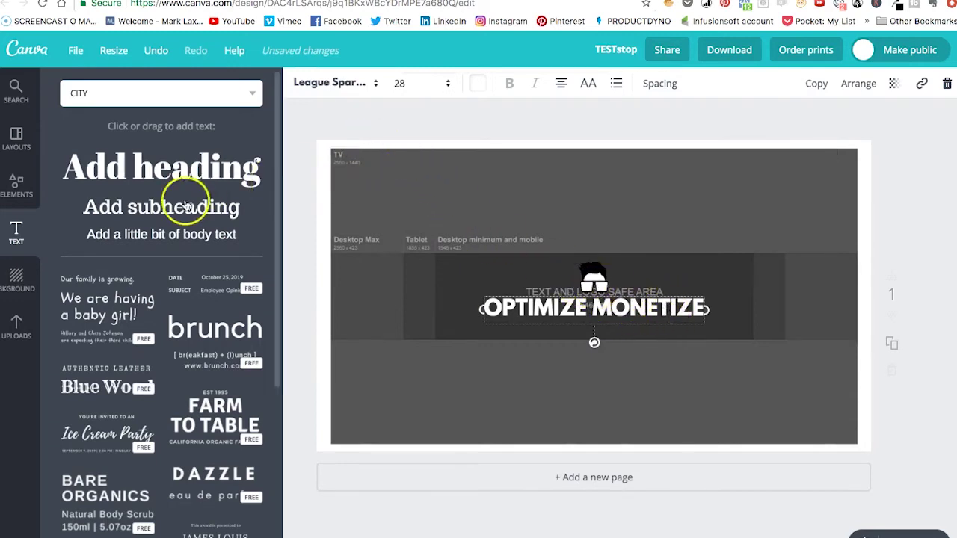
# - Duplicate the heading as a second line reading BUILD A TRIBE, and shift the logo and both lines up within the safe area
pyautogui.click(819, 86)
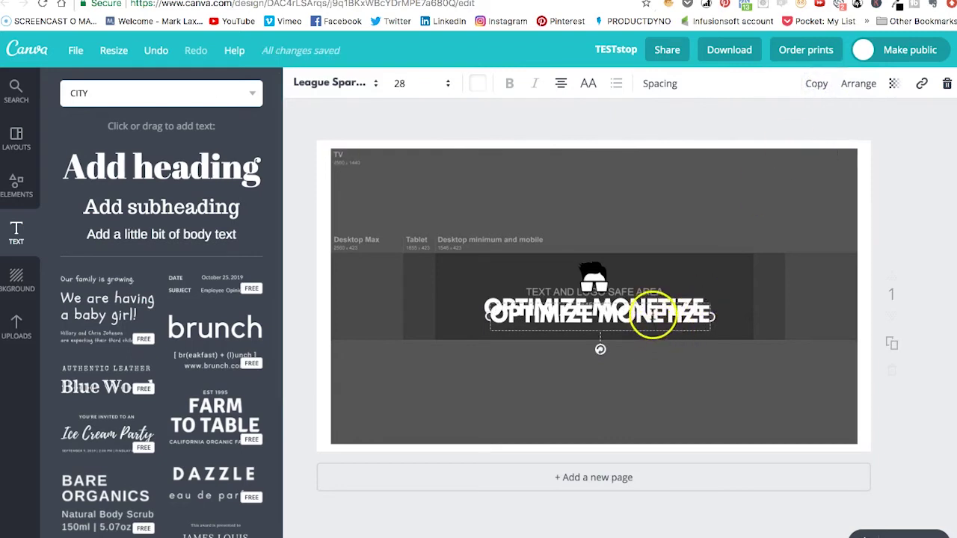
pyautogui.moveTo(654, 301); pyautogui.dragTo(646, 318)
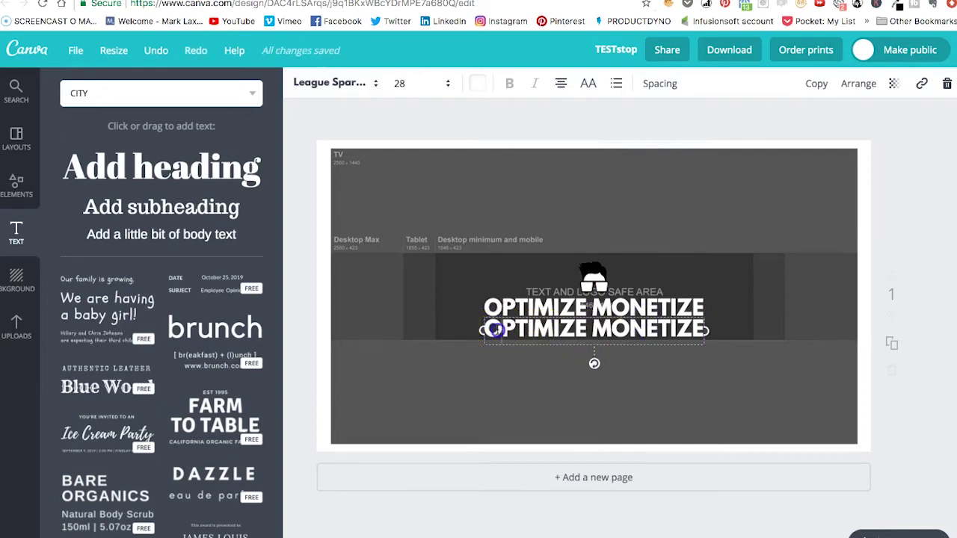
pyautogui.moveTo(484, 329); pyautogui.dragTo(693, 329)
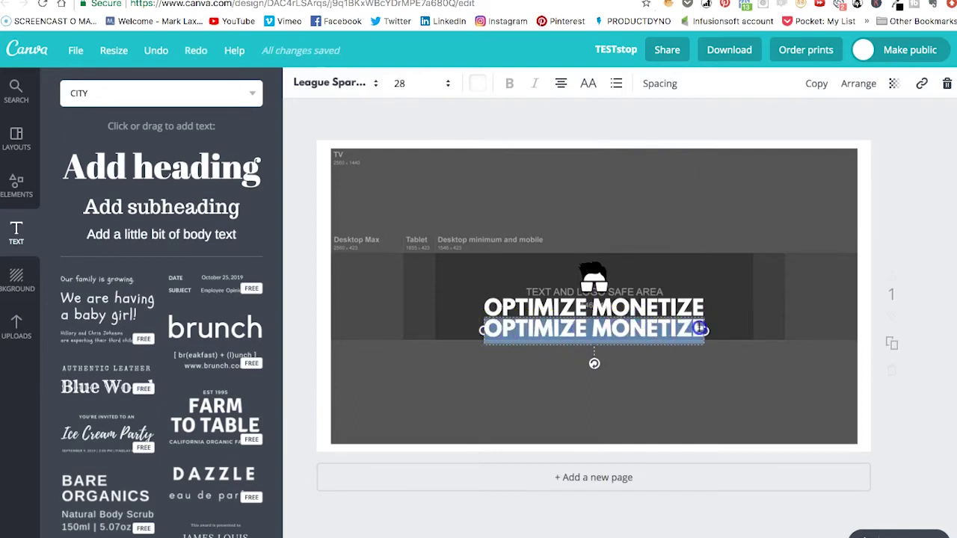
pyautogui.write('BUILD A TRI')
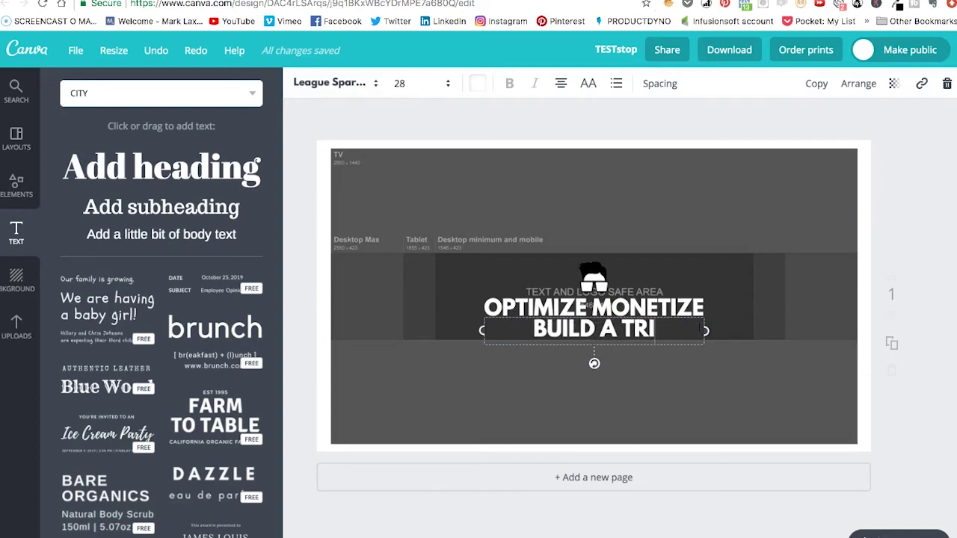
pyautogui.write('BE')
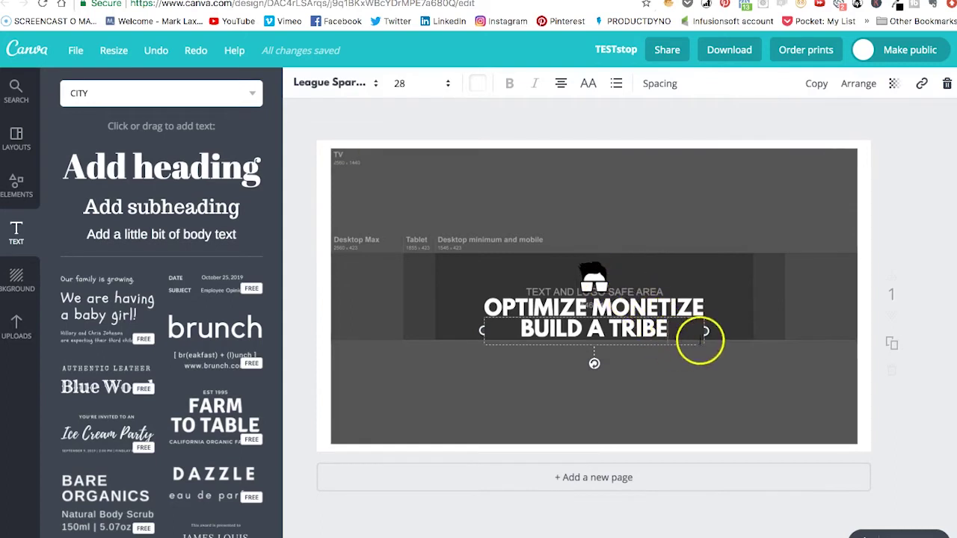
pyautogui.moveTo(591, 270); pyautogui.dragTo(618, 323)
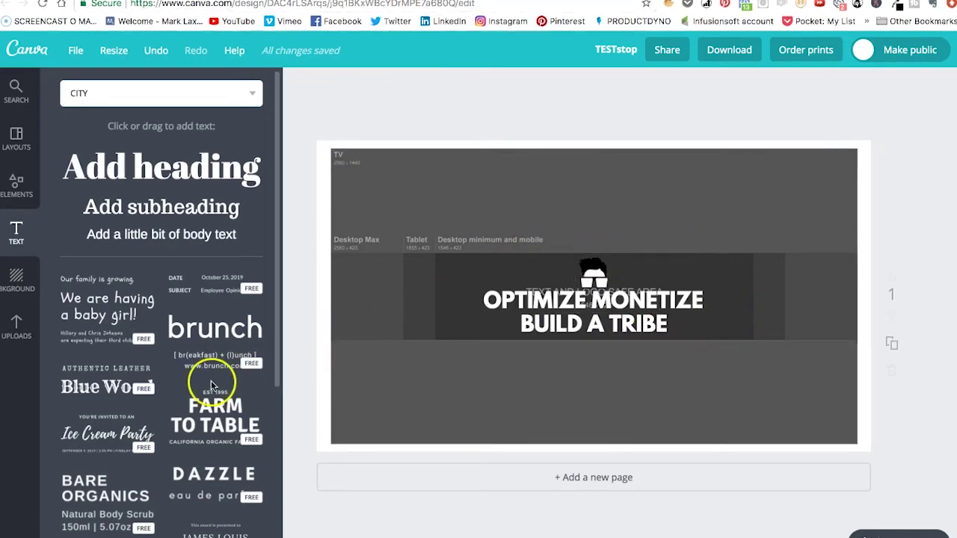
# - Look through the uploaded images for a background, and set the page background to orange from the default palette
pyautogui.click(17, 323)
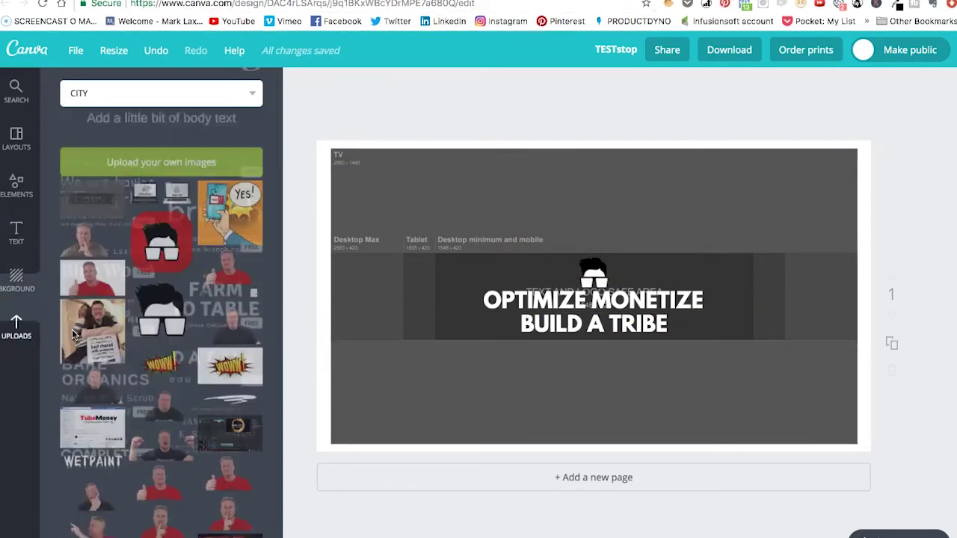
pyautogui.scroll(-10, 155, 364)
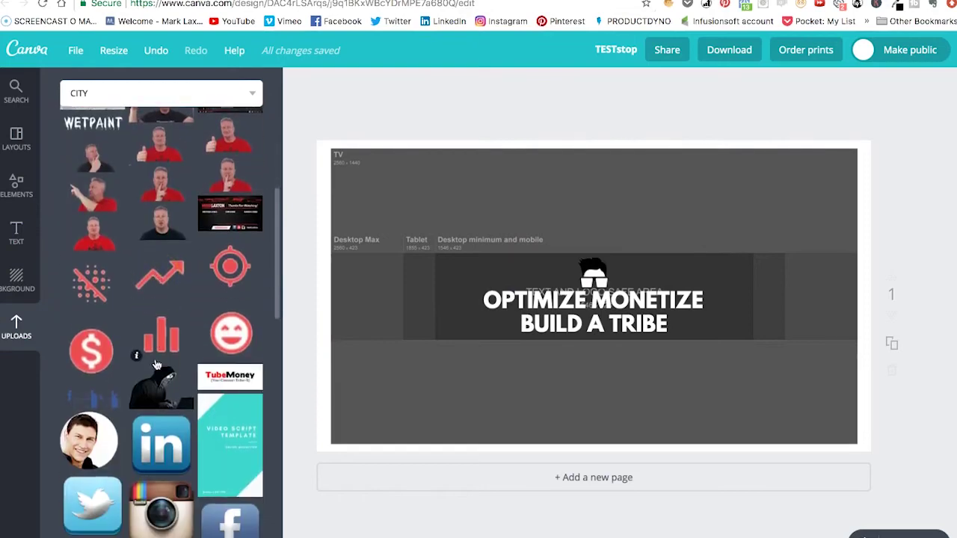
pyautogui.click(18, 278)
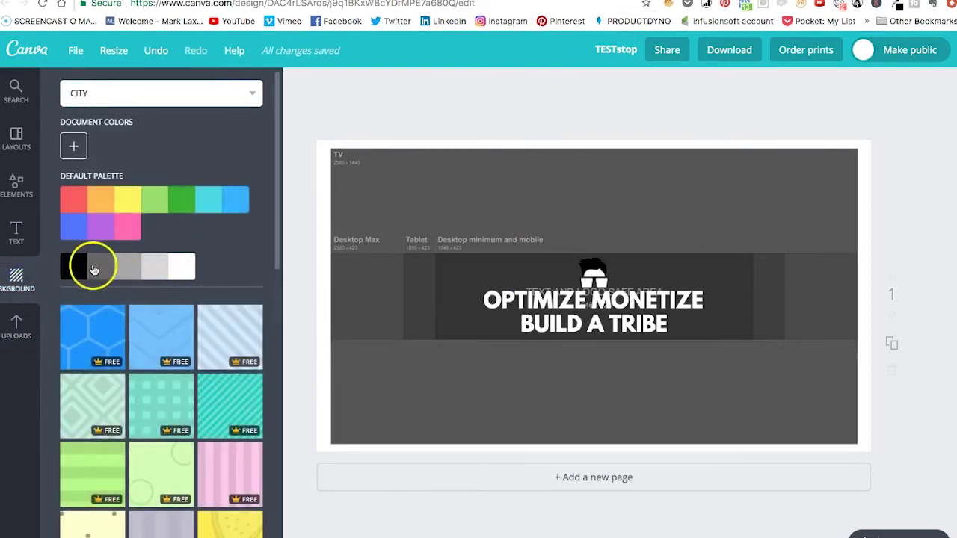
pyautogui.click(110, 203)
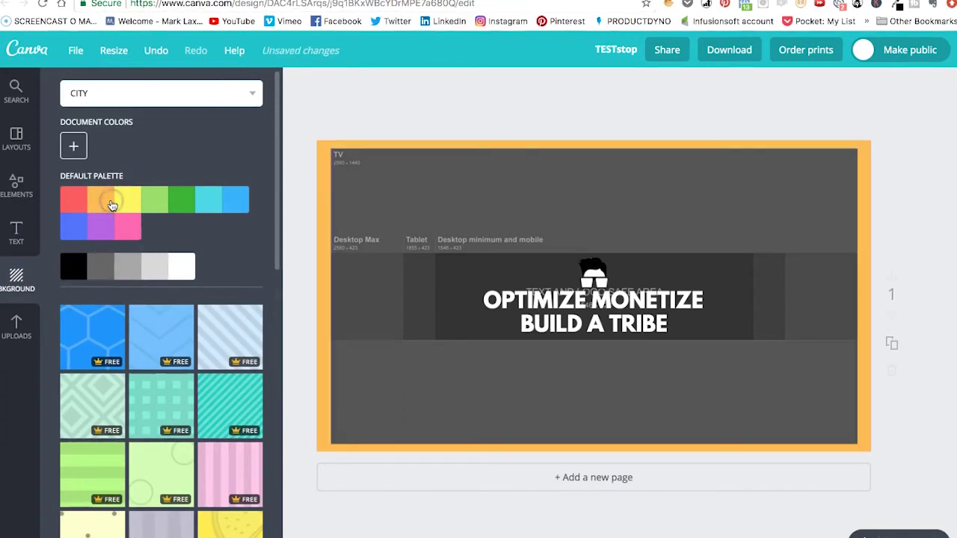
# - Delete the channel art template from the page and set the page background to yellow
pyautogui.click(730, 212)
pyautogui.click(858, 84)
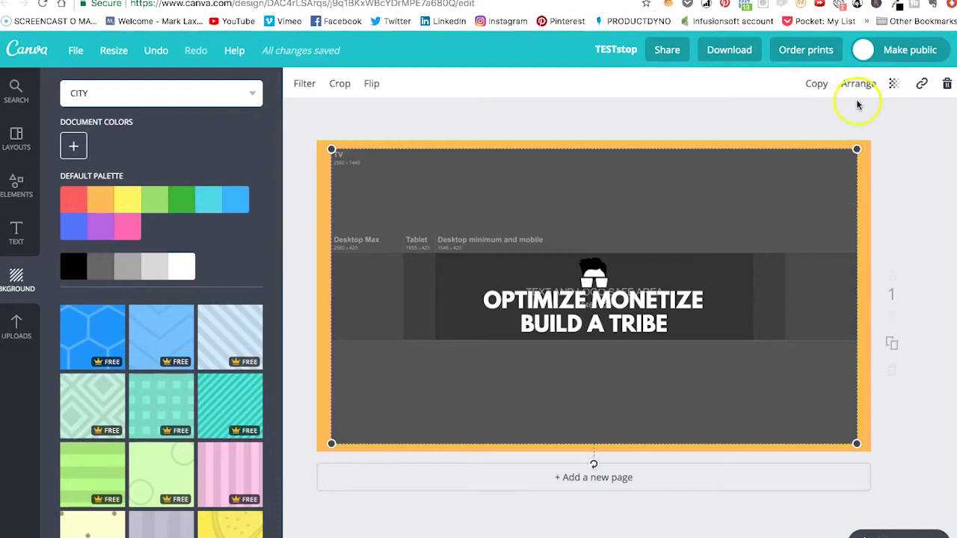
pyautogui.click(842, 127)
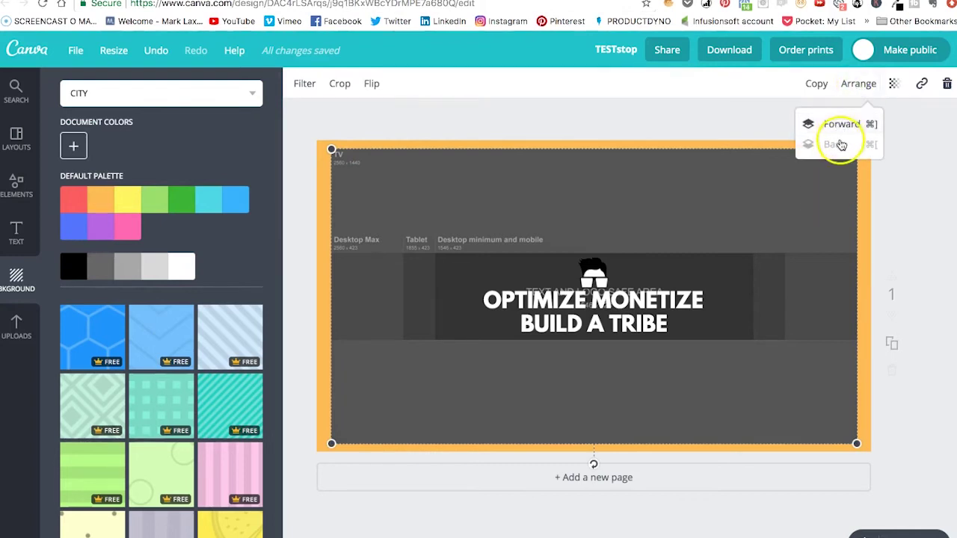
pyautogui.click(913, 111)
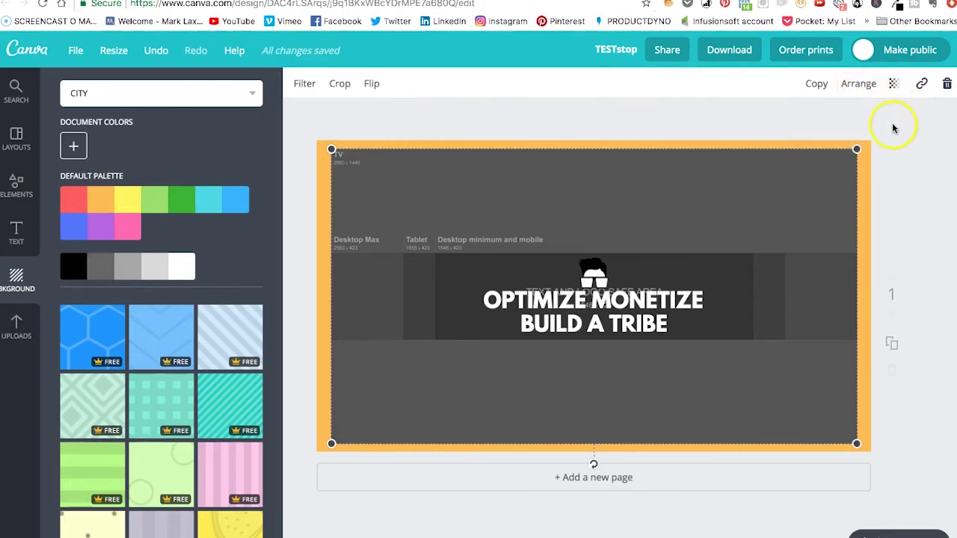
pyautogui.click(946, 83)
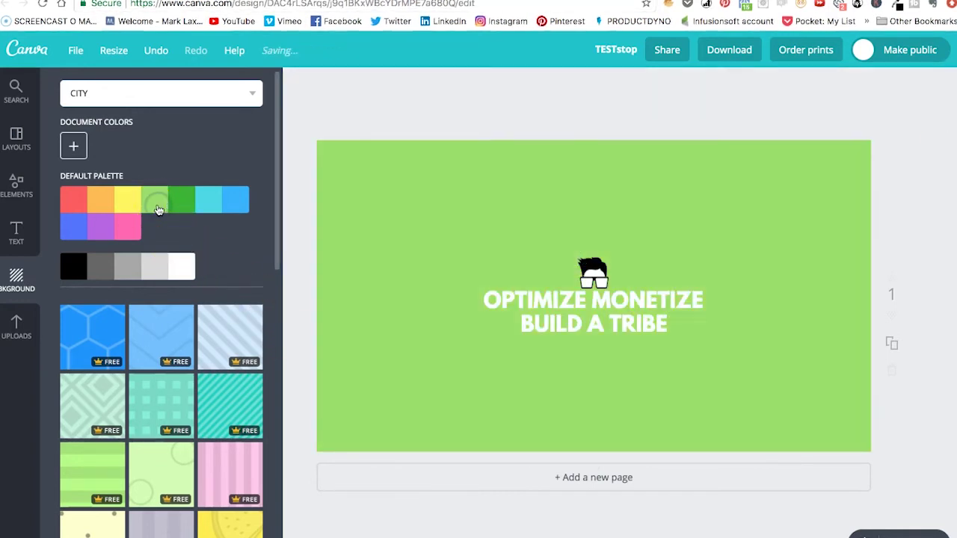
pyautogui.click(121, 203)
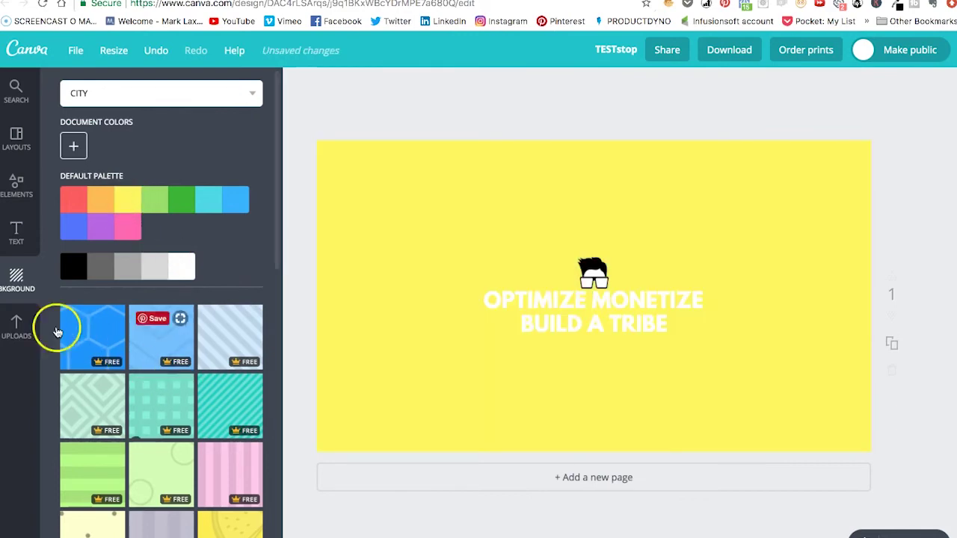
# - Add the uploaded red gradient image to the page and enlarge it to cover the full canvas behind the logo and text
pyautogui.click(17, 327)
pyautogui.scroll(-5, 155, 370)
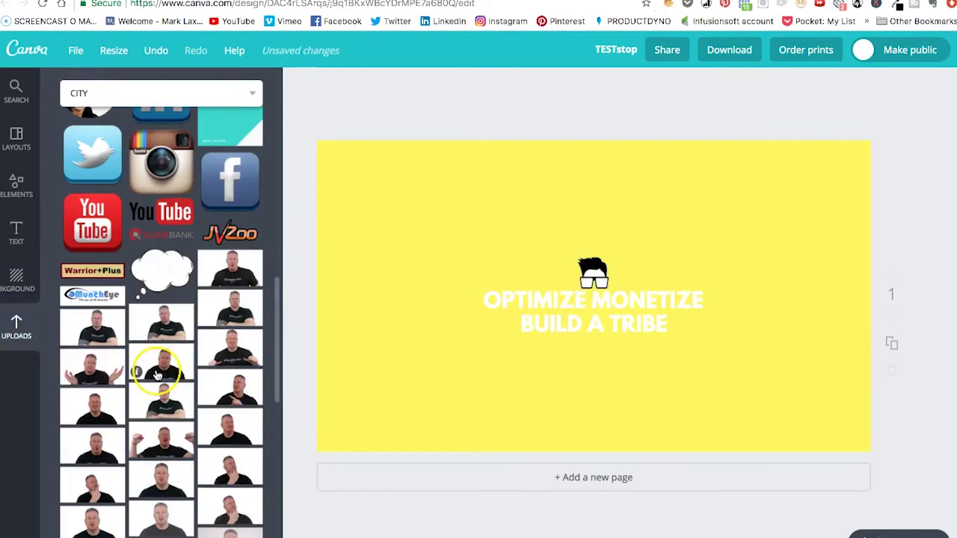
pyautogui.scroll(-15, 157, 374)
pyautogui.scroll(-4, 157, 375)
pyautogui.click(230, 435)
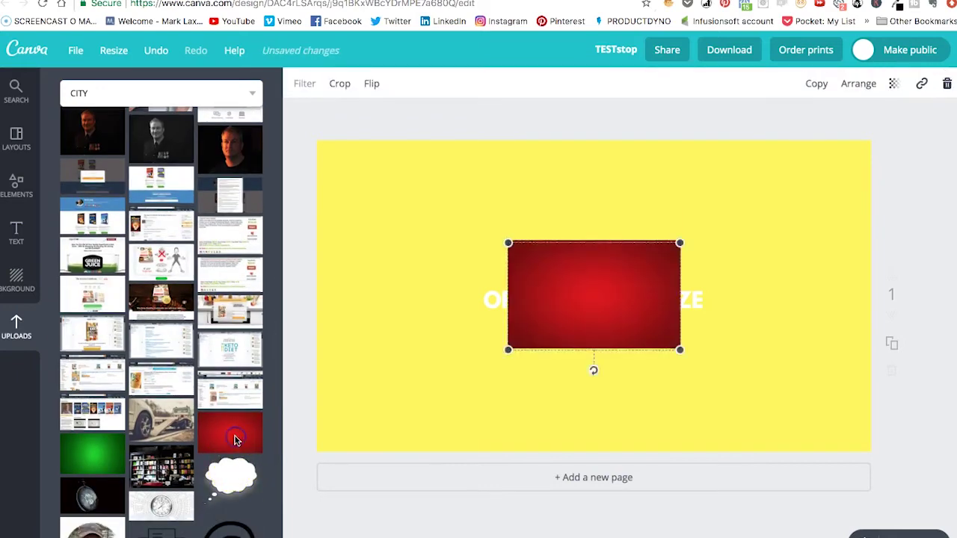
pyautogui.moveTo(506, 242); pyautogui.dragTo(292, 163)
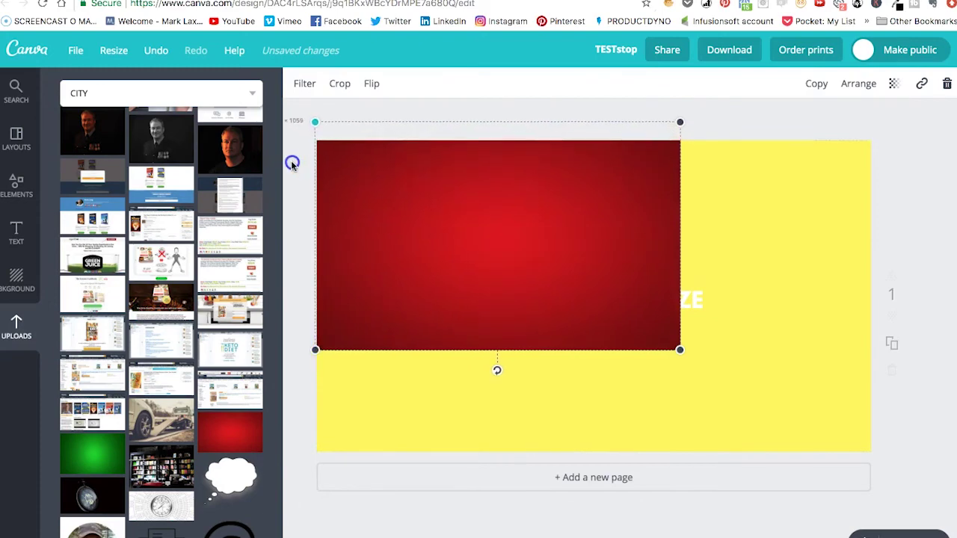
pyautogui.moveTo(679, 350); pyautogui.dragTo(879, 451)
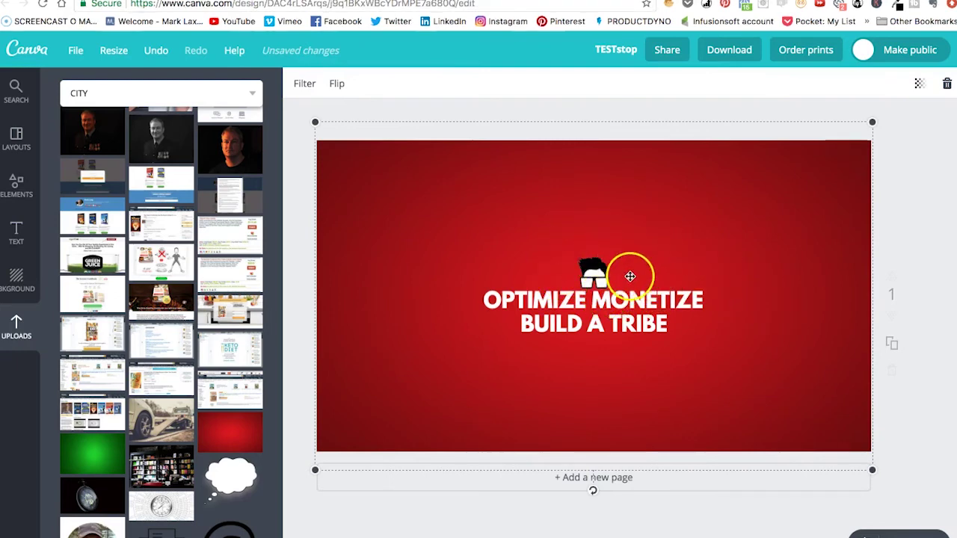
# - Download the finished design as a JPG and save it to the Desktop
pyautogui.click(732, 52)
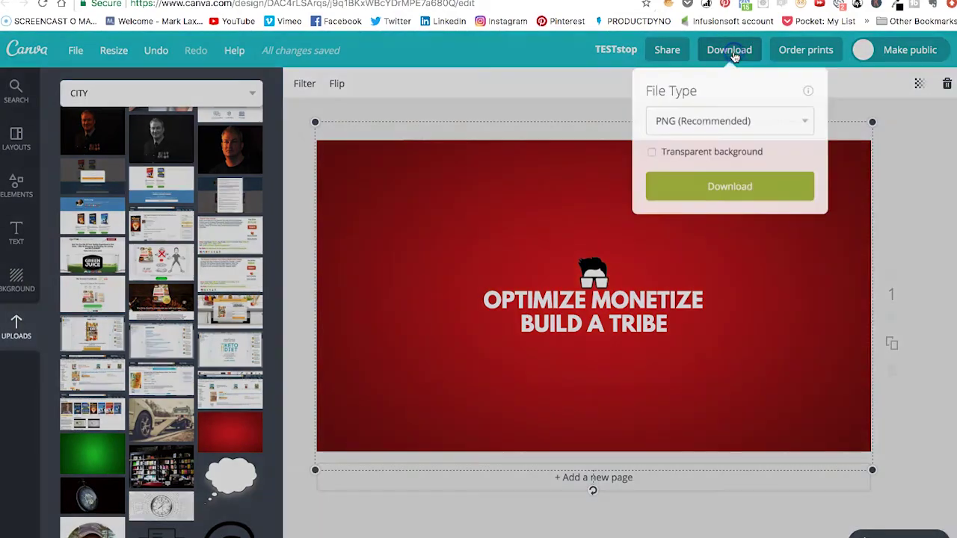
pyautogui.click(707, 119)
pyautogui.click(792, 109)
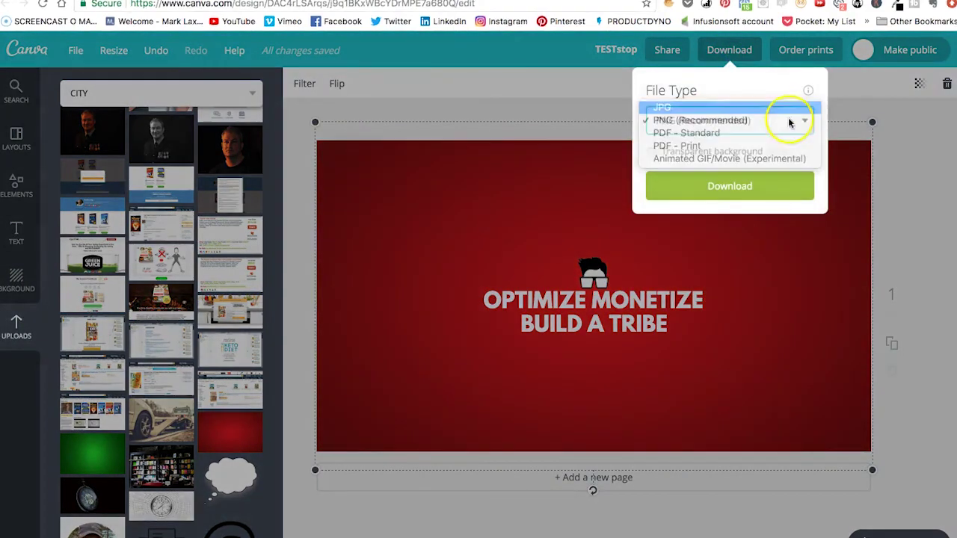
pyautogui.click(760, 161)
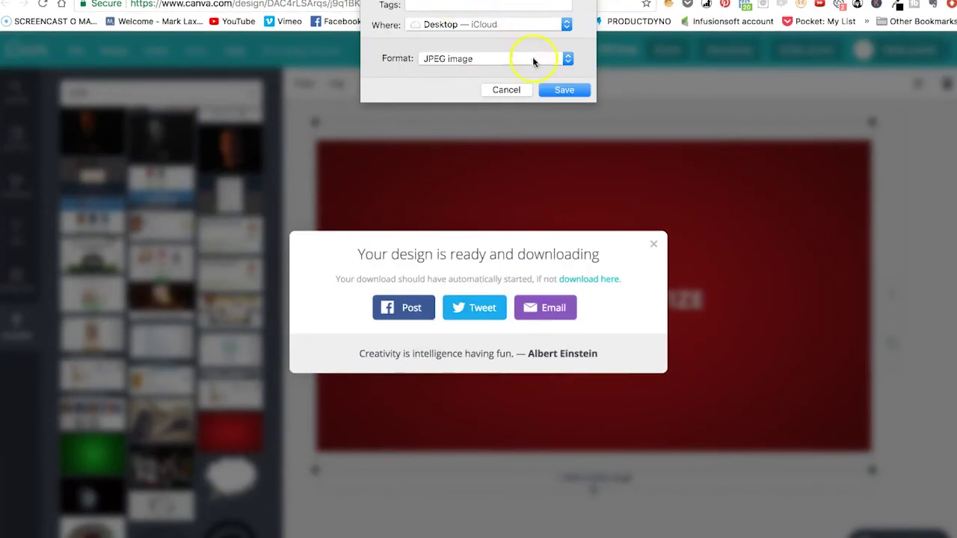
pyautogui.click(558, 87)
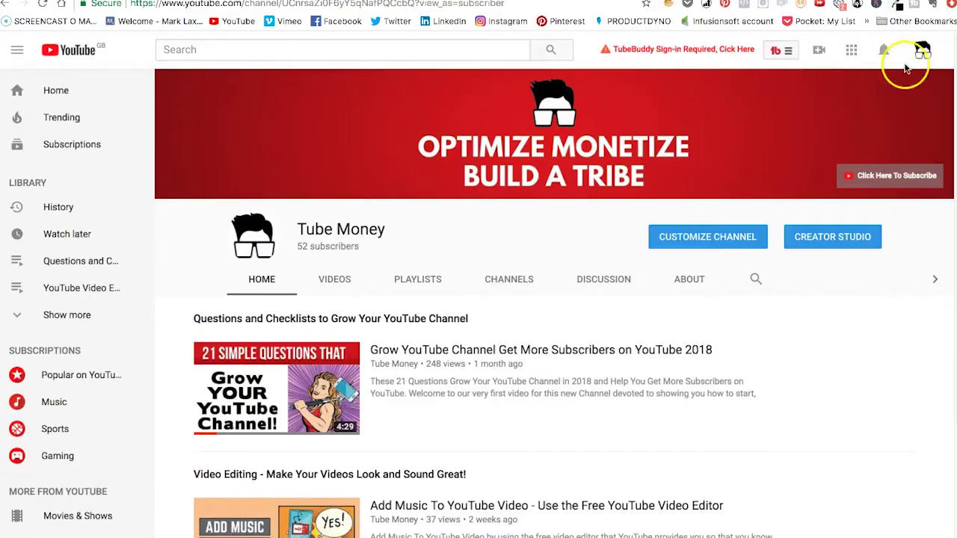
# - On the YouTube channel page, upload TUBEMONEY YOUTUBE.jpg from the Desktop and apply it as the new channel art
pyautogui.moveTo(925, 96)
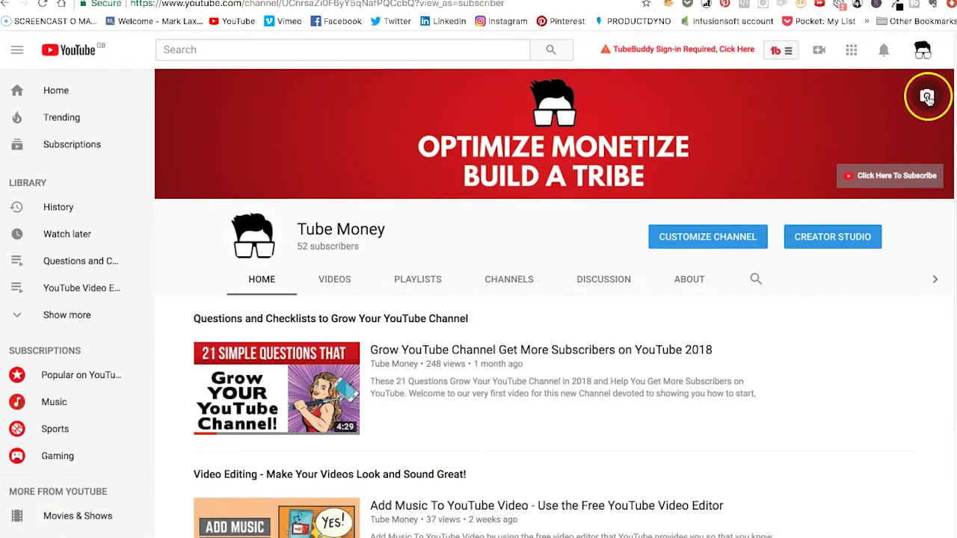
pyautogui.click(927, 97)
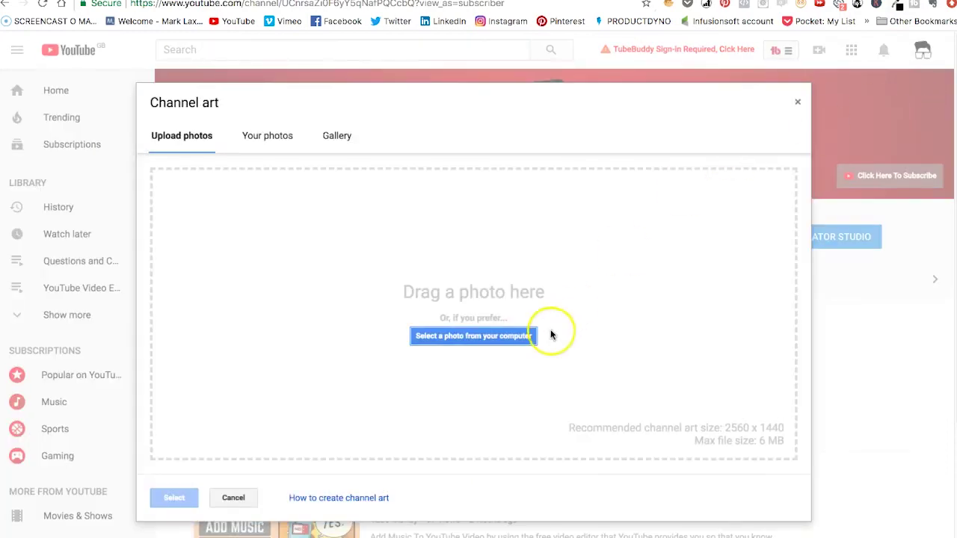
pyautogui.click(512, 338)
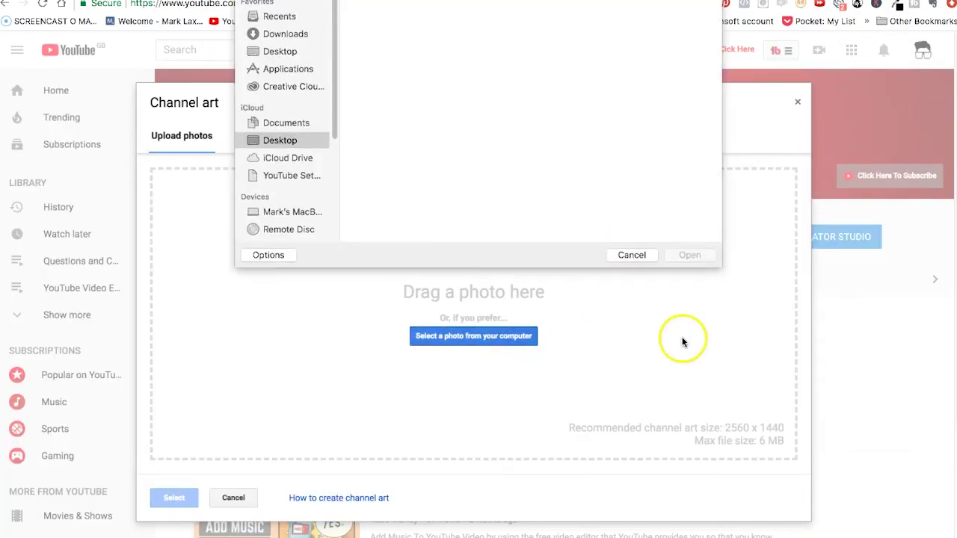
pyautogui.click(400, 29)
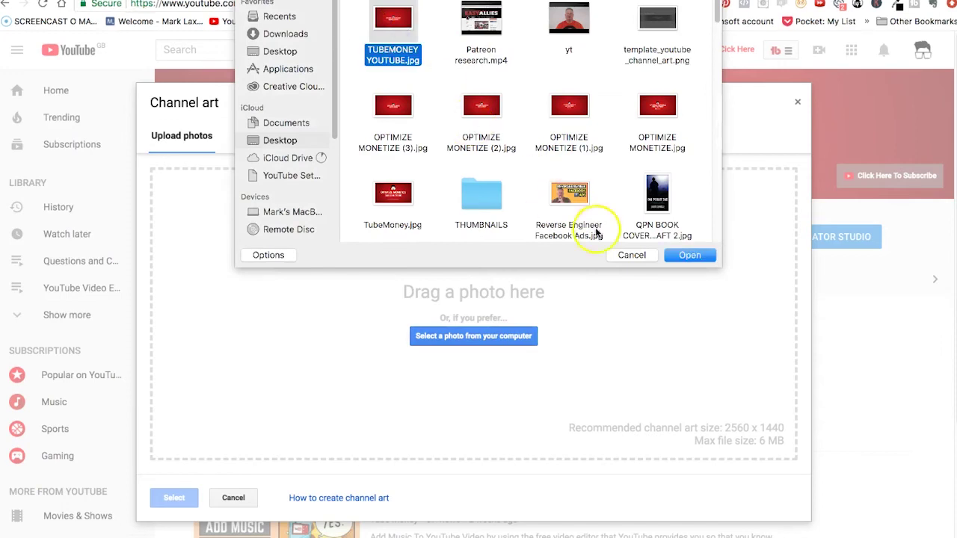
pyautogui.click(688, 255)
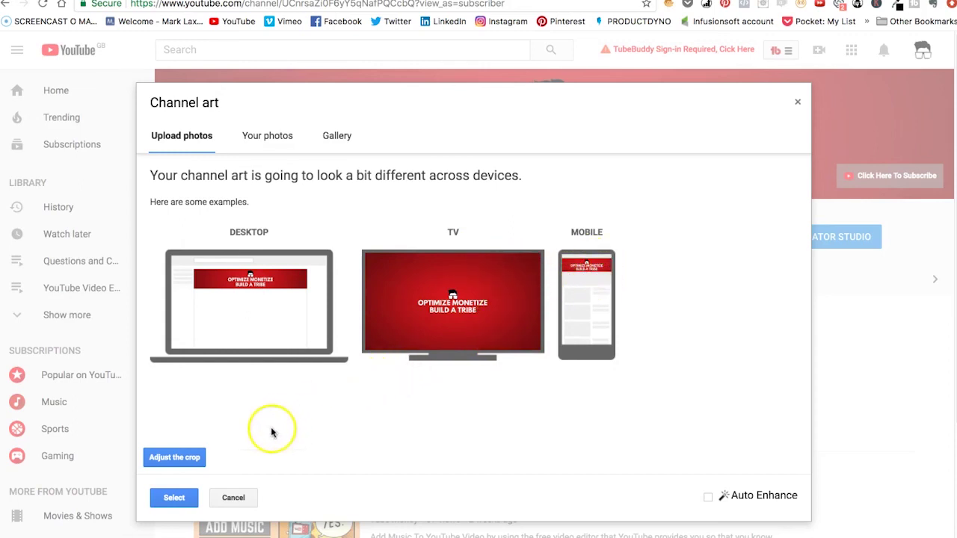
pyautogui.click(174, 497)
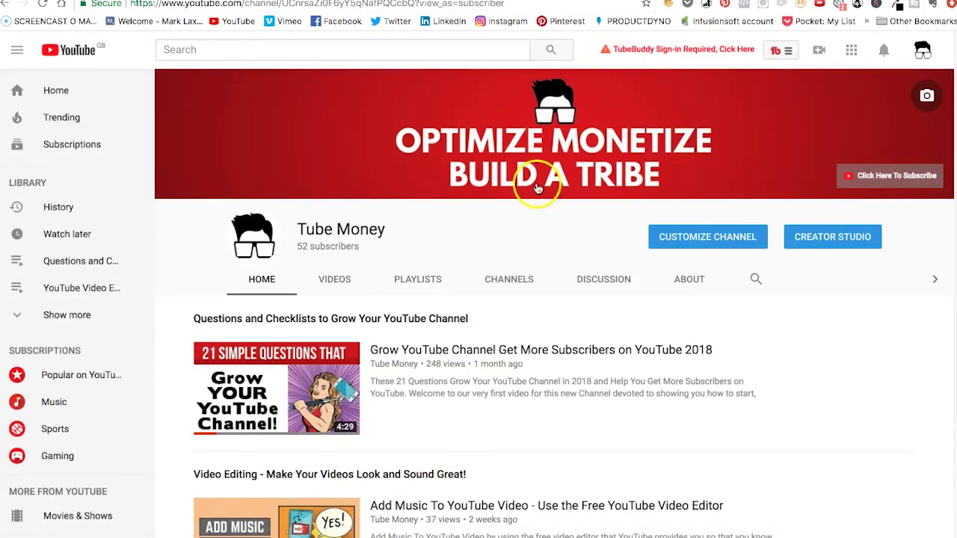